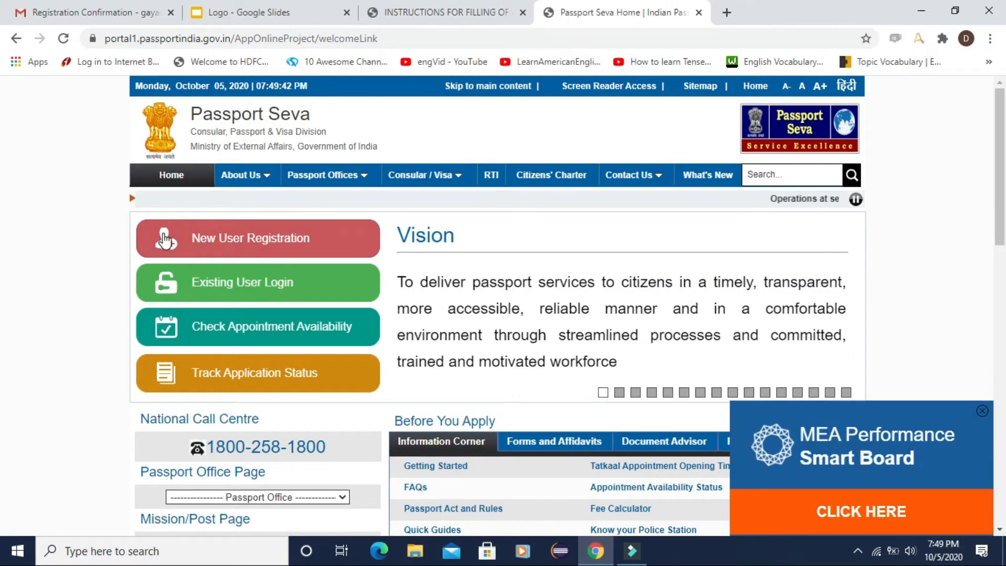
Step: Dismiss the COVID-19 advisory and bring up the New User Registration form
click(246, 241)
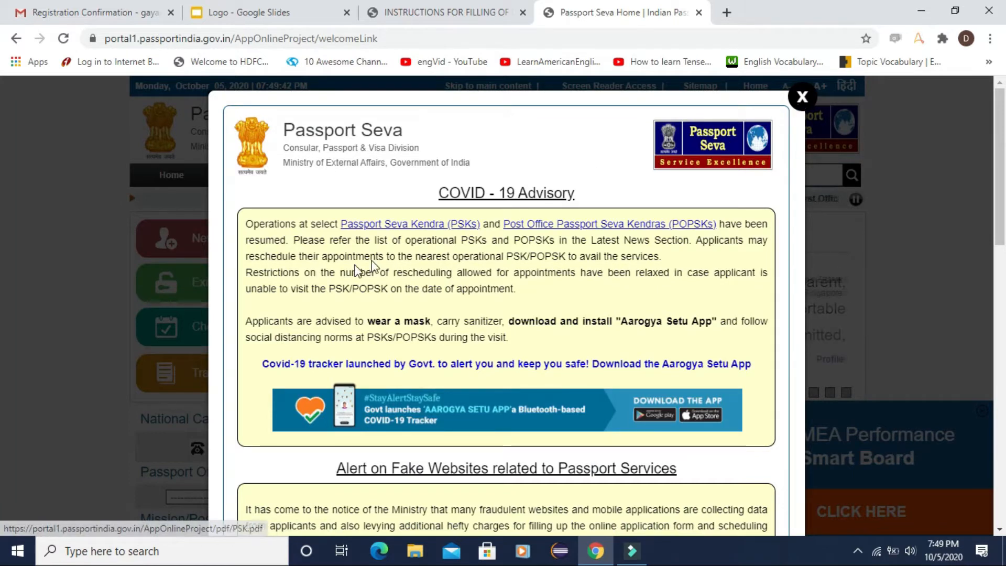
scroll(415, 265, down, 3)
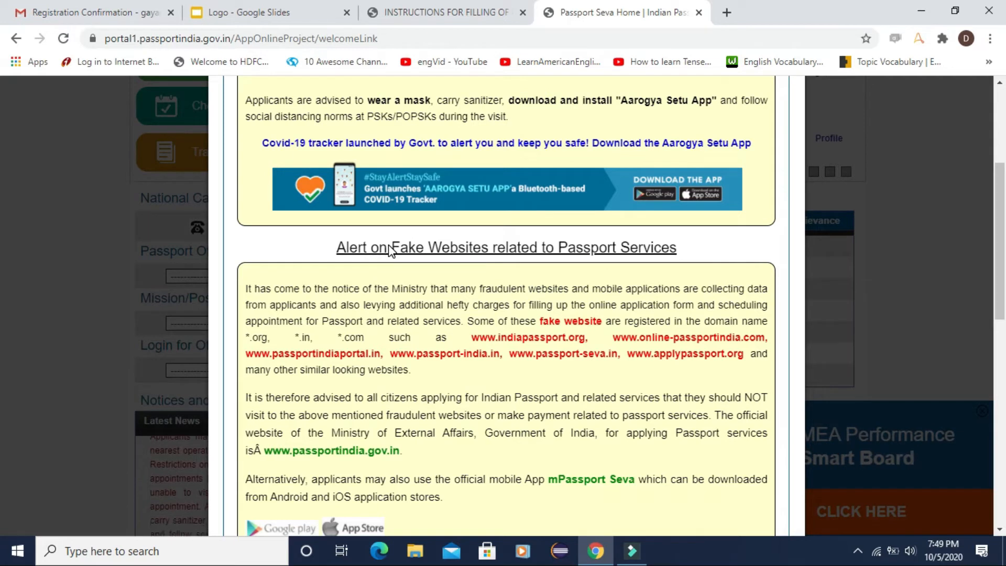
scroll(462, 262, up, 3)
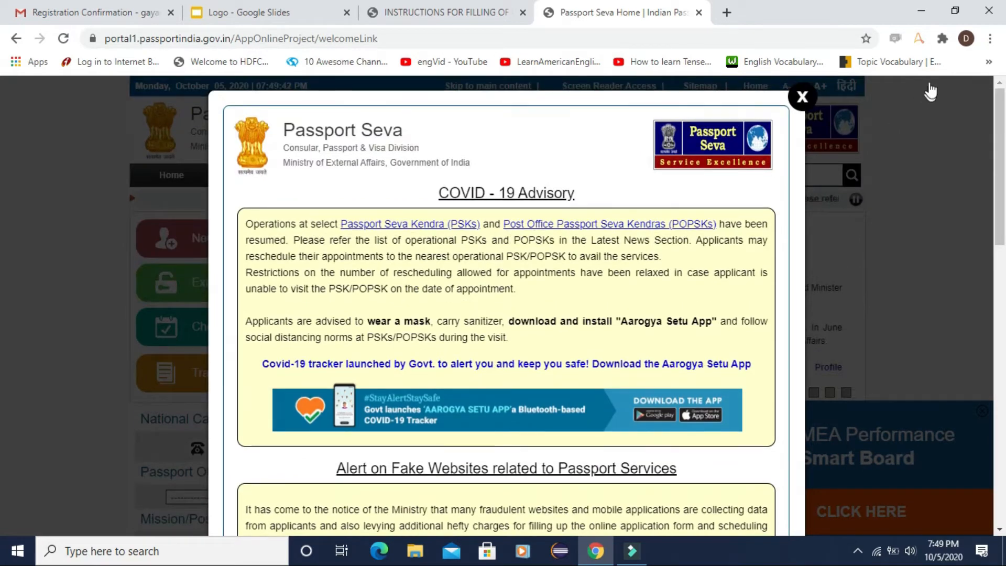
click(802, 97)
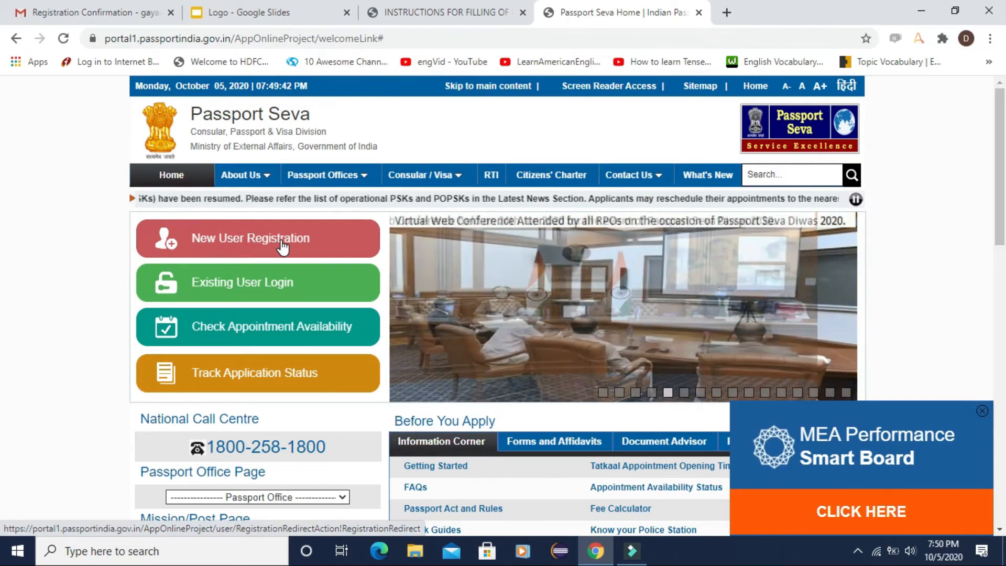
click(282, 240)
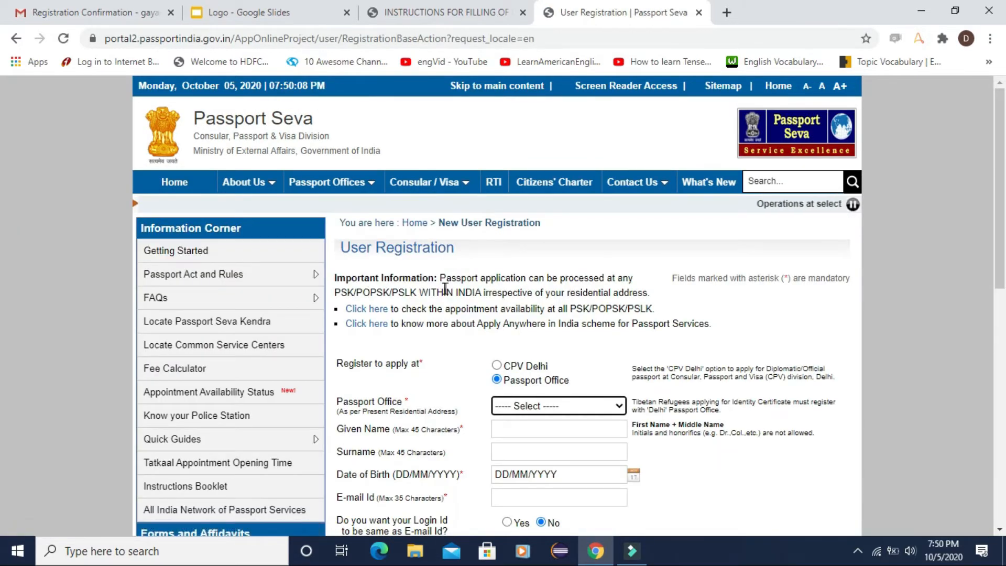
scroll(445, 291, down, 4)
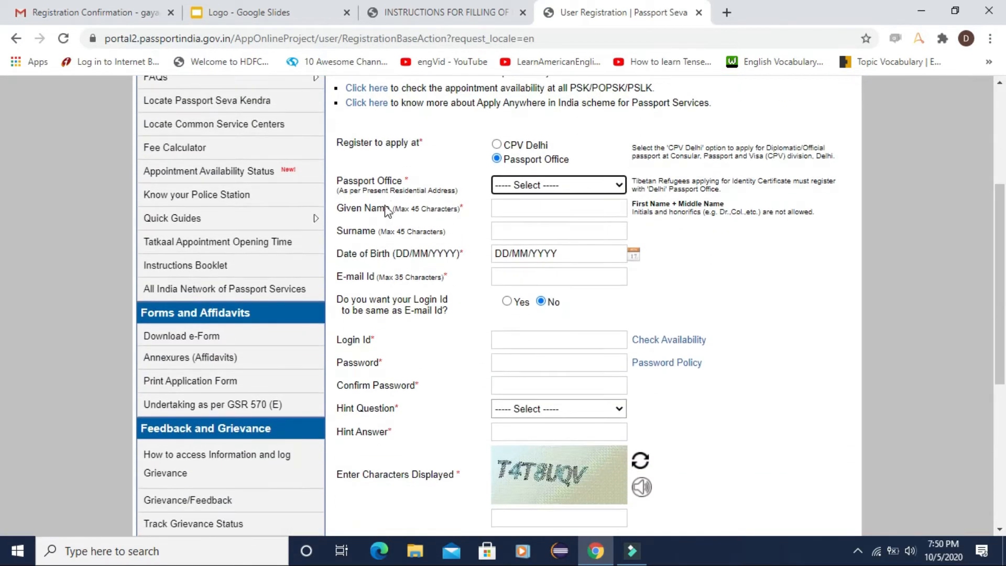
Step: Choose Hyderabad as the passport office and enter the applicant's given name and surname
click(527, 187)
scroll(535, 325, down, 4)
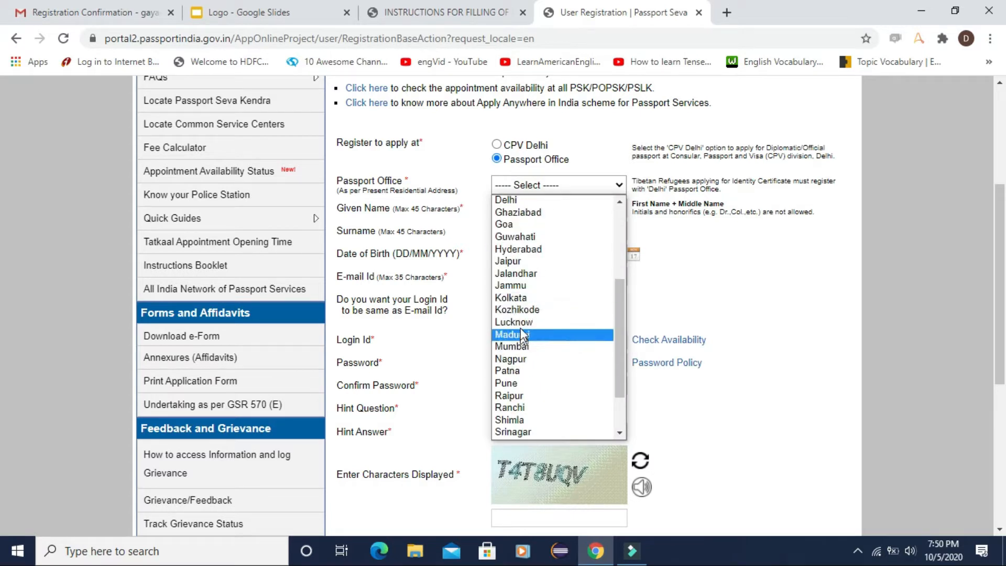
click(526, 255)
click(518, 211)
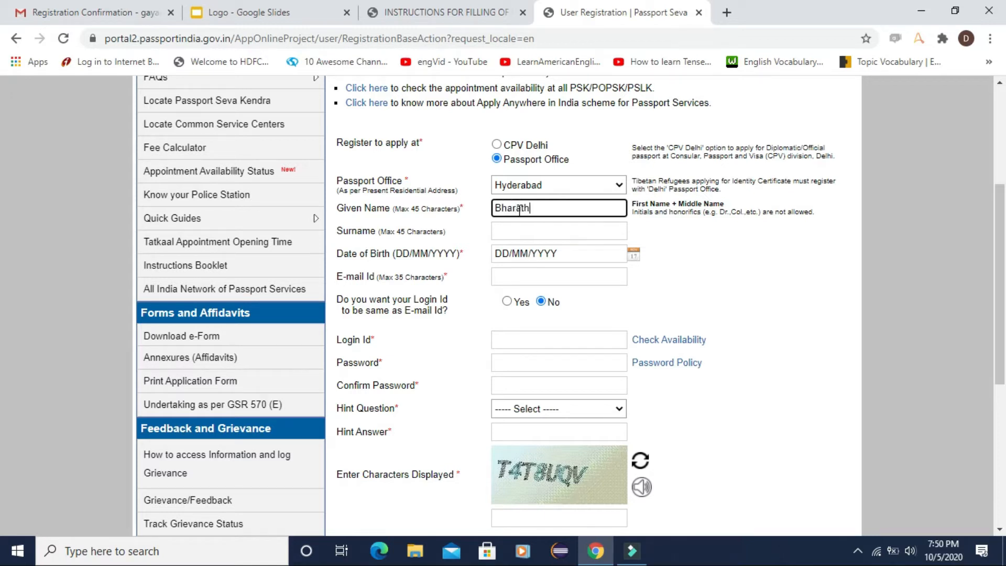
key(Tab)
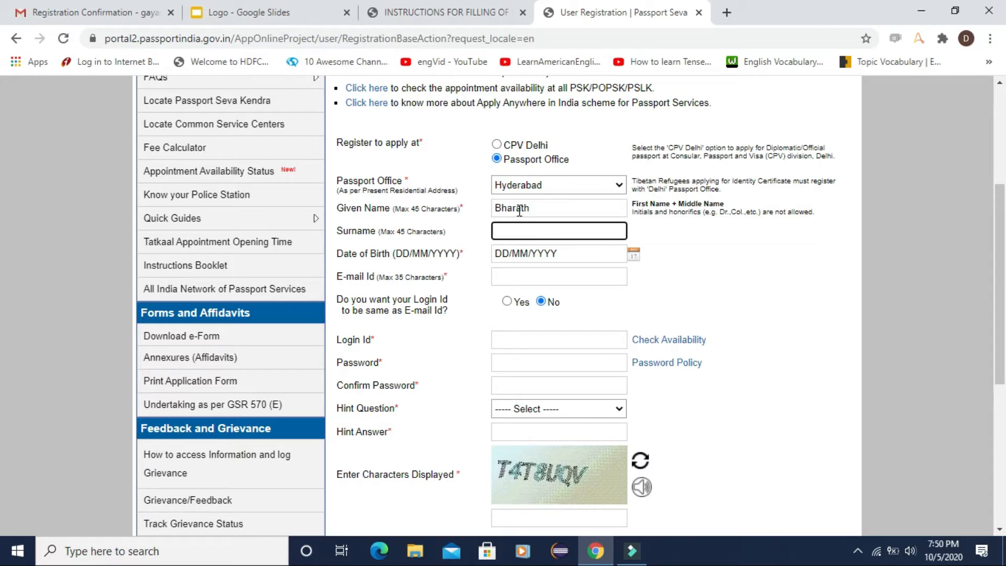
text(Gayam)
click(632, 257)
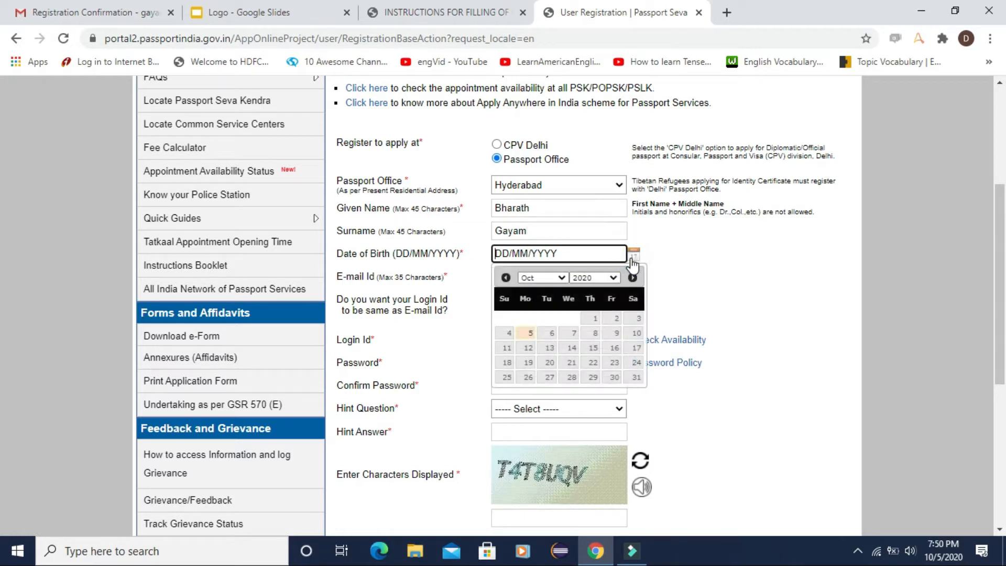
click(612, 278)
scroll(593, 347, up, 8)
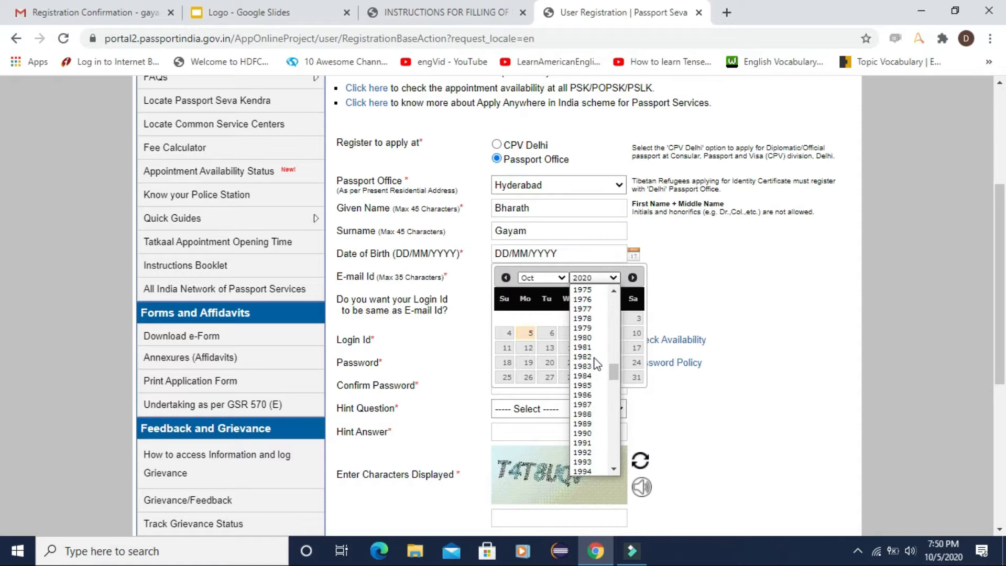
scroll(596, 370, down, 8)
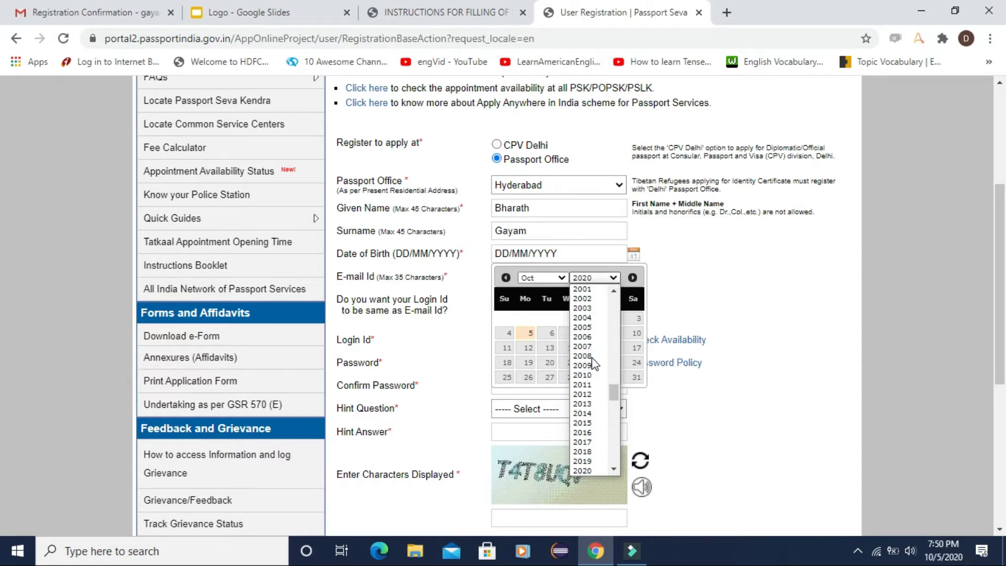
click(585, 308)
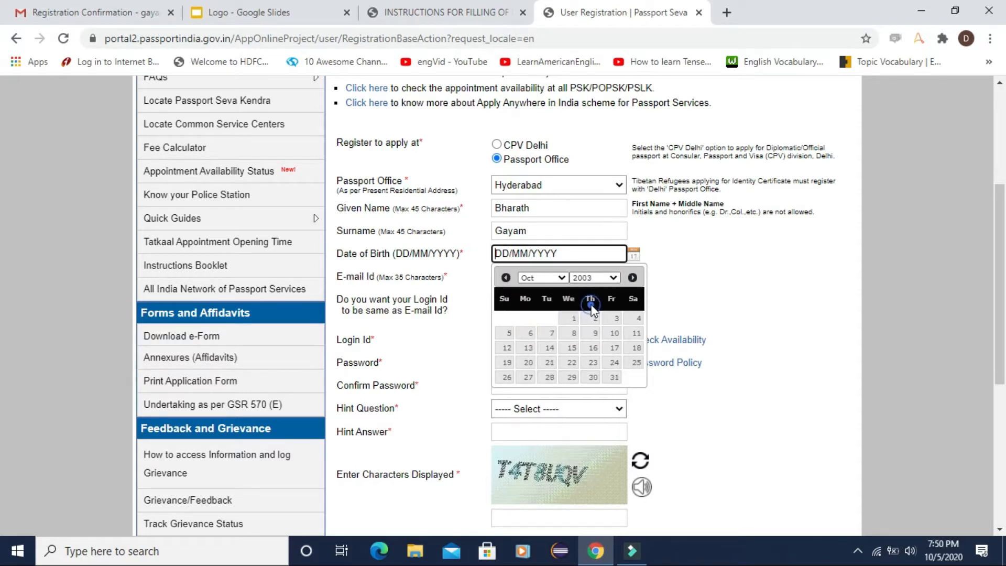
click(550, 348)
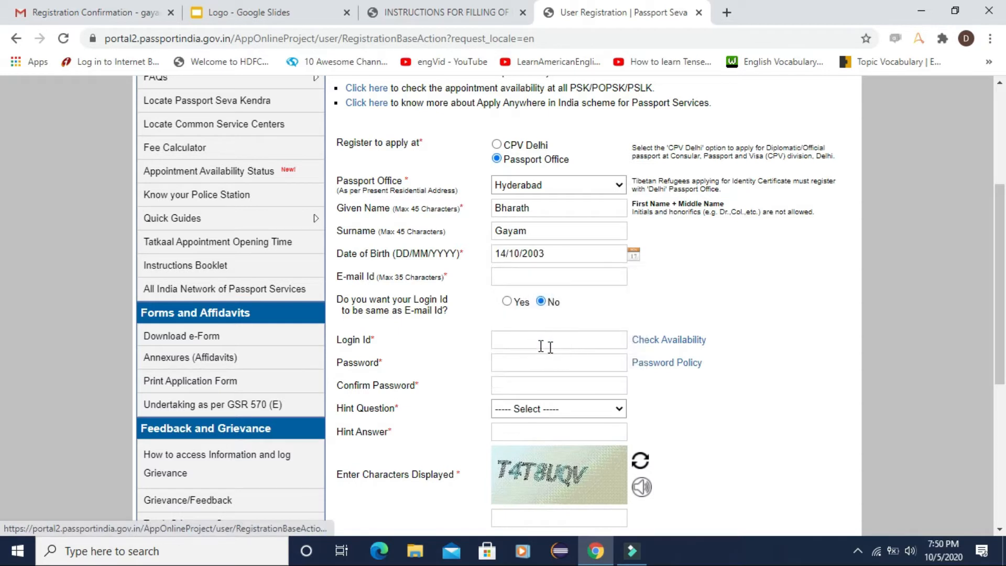
Step: Enter the applicant's e-mail address, make the login id the same, and type a password
click(515, 283)
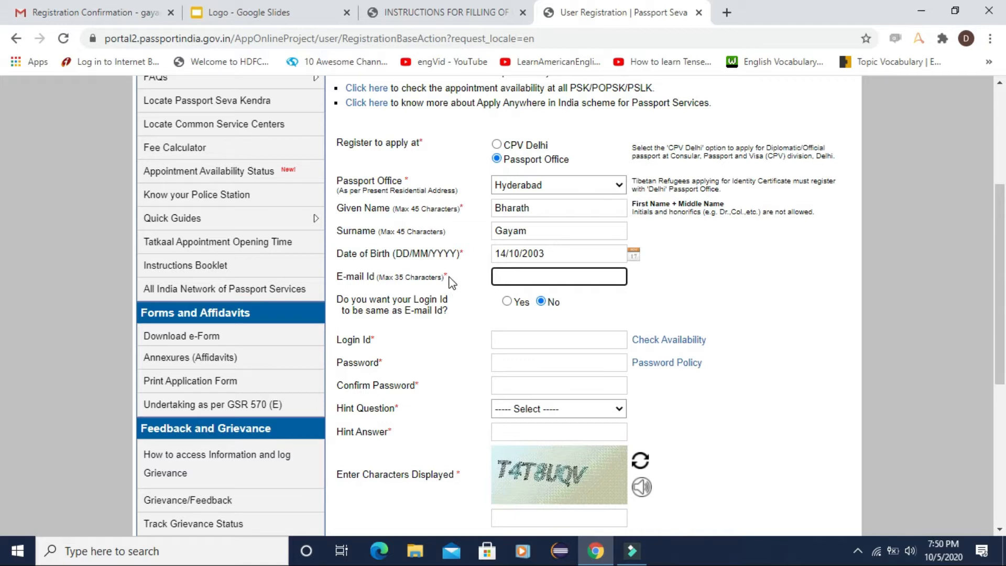
click(516, 274)
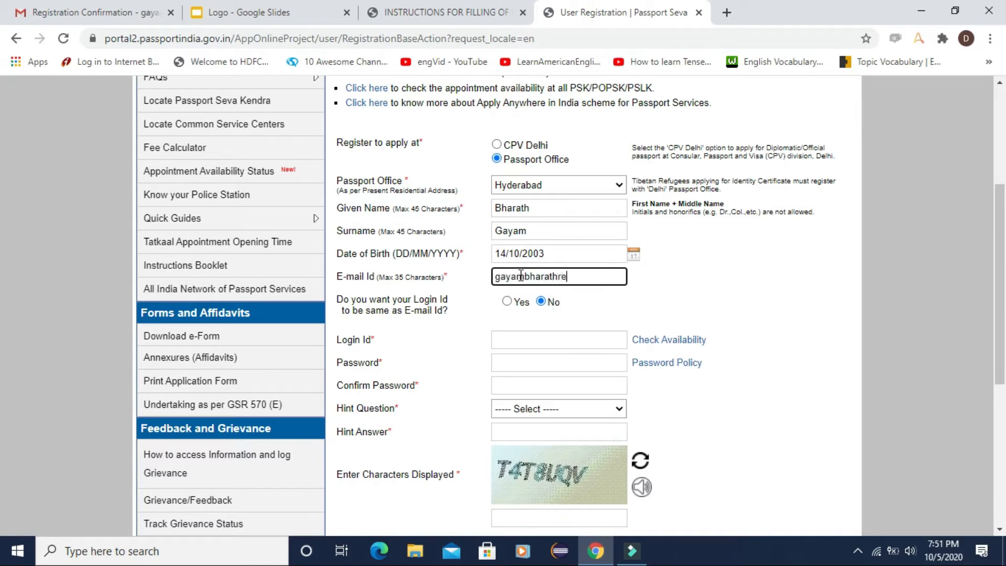
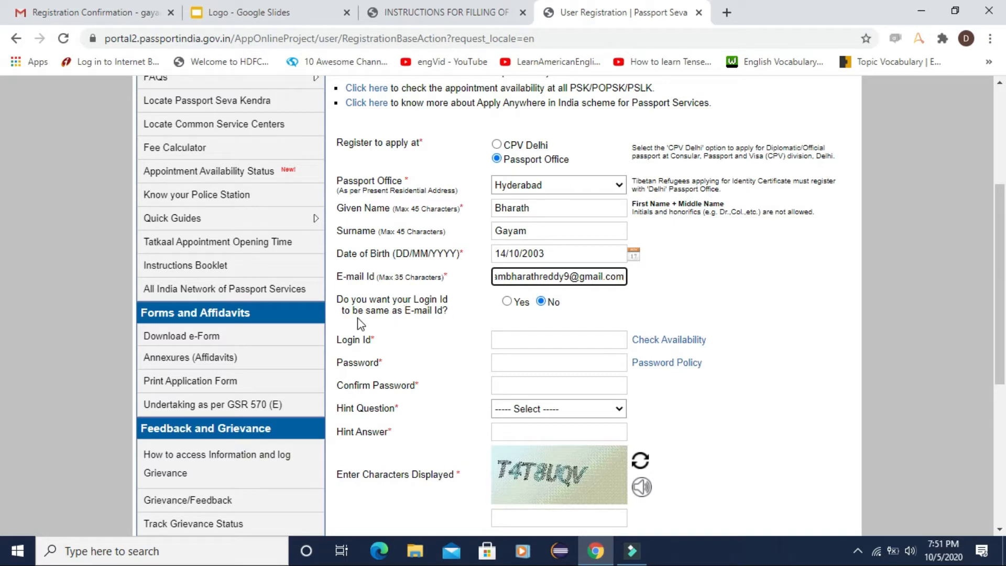
click(506, 302)
click(540, 365)
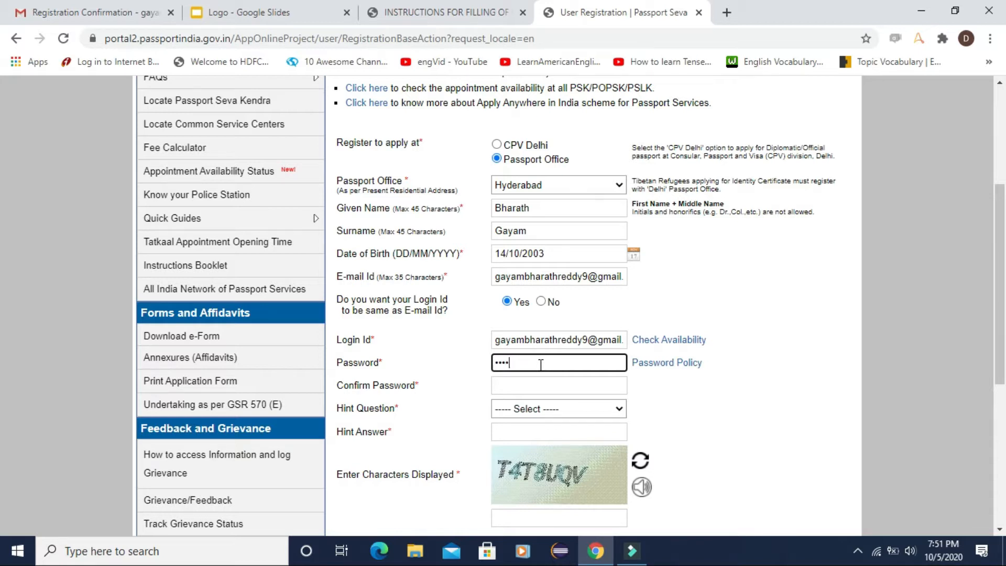
key(Tab)
Step: Confirm the password and choose Favourite Colour as the hint question
click(502, 387)
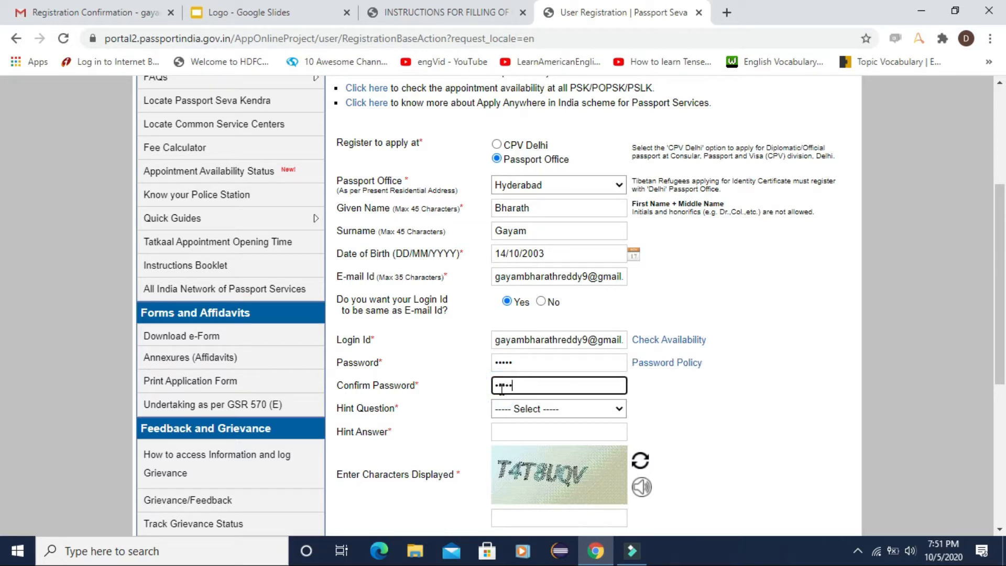
key(Tab)
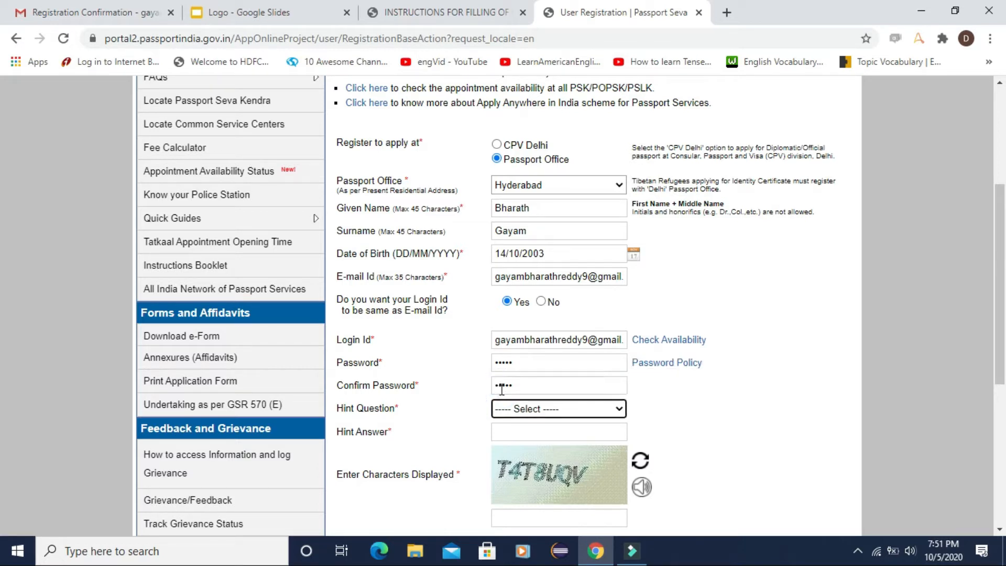
click(544, 409)
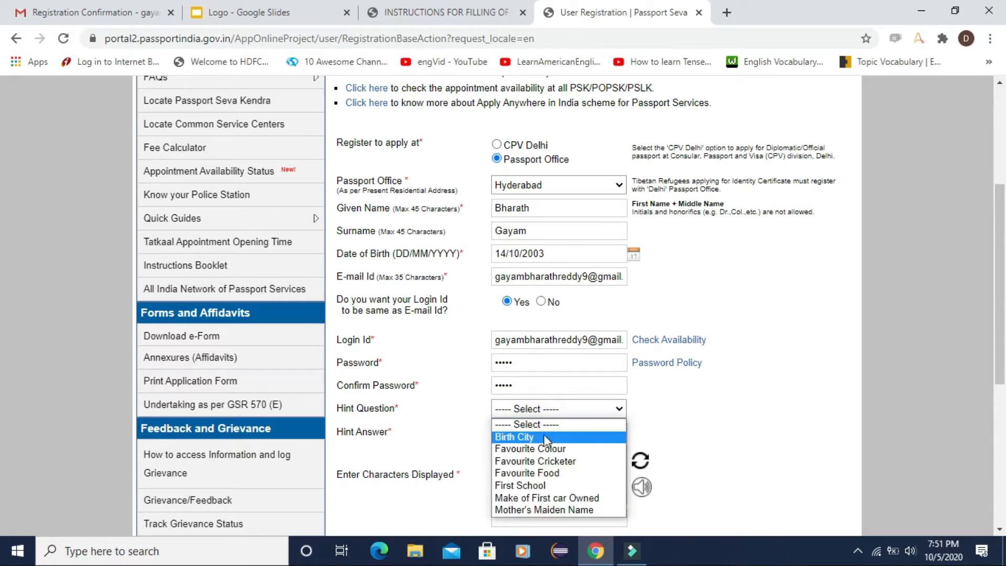
click(541, 449)
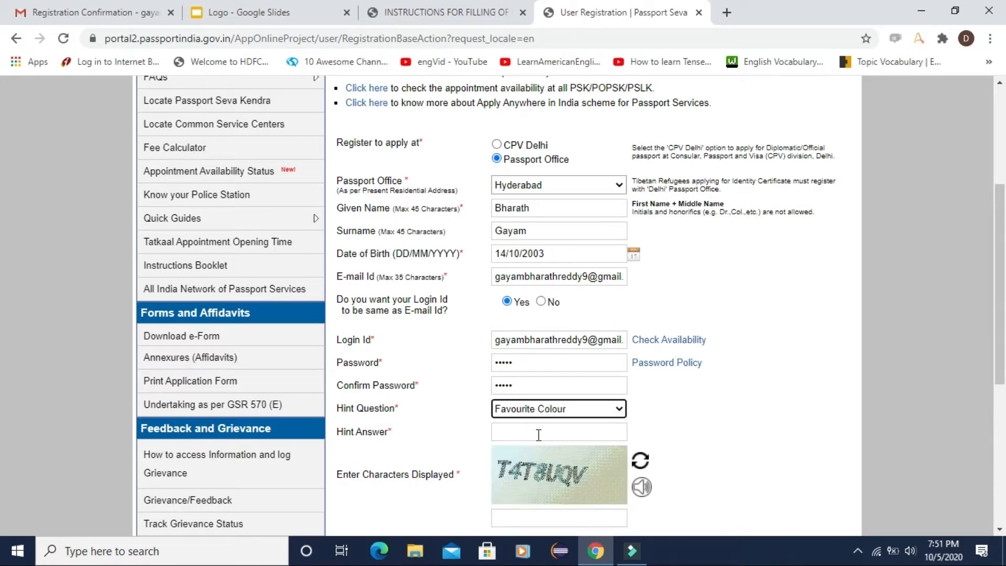
click(539, 434)
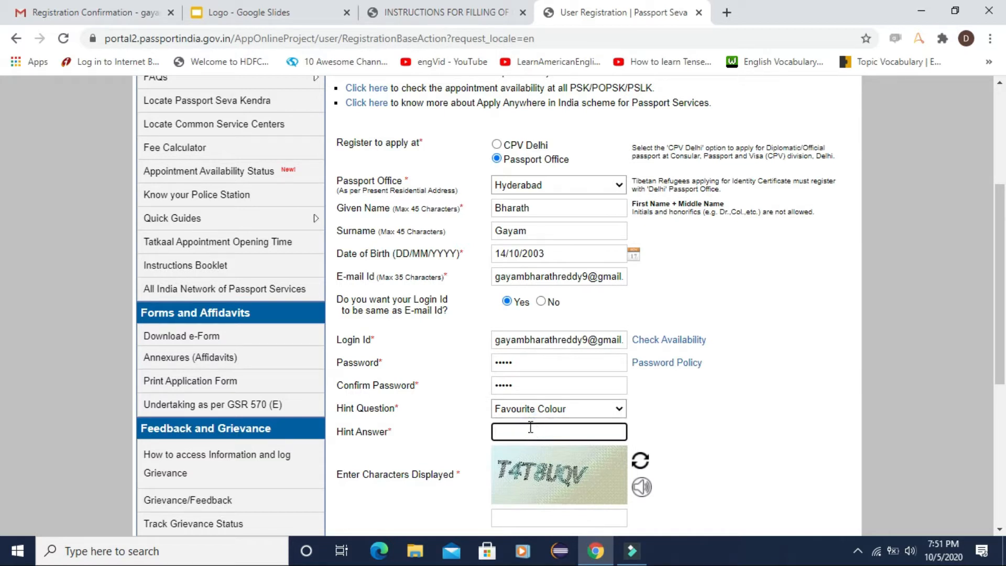
Step: Fill in the captcha and hint answer, register, and open the e-mailed activation link
click(524, 522)
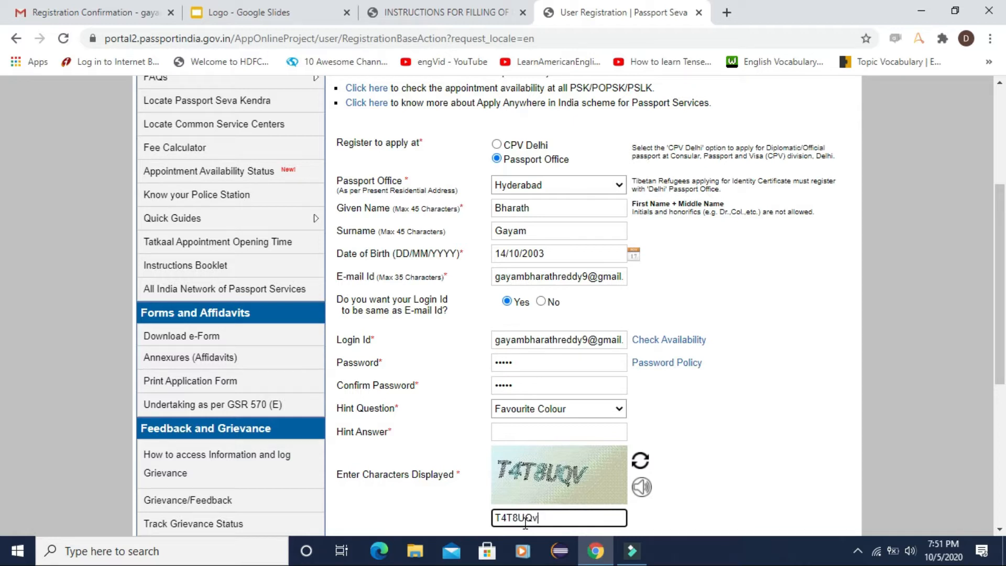
scroll(736, 374, down, 3)
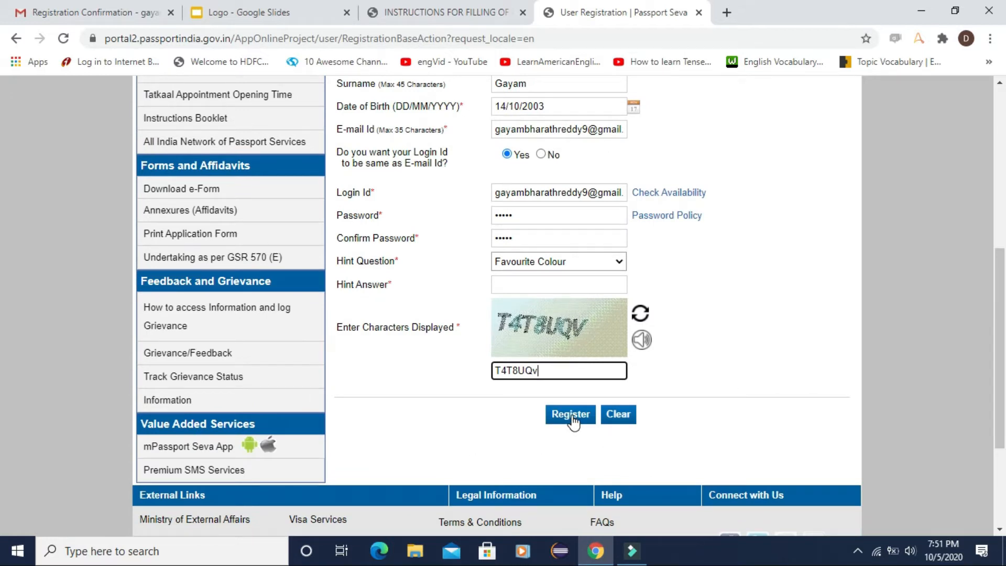
click(538, 281)
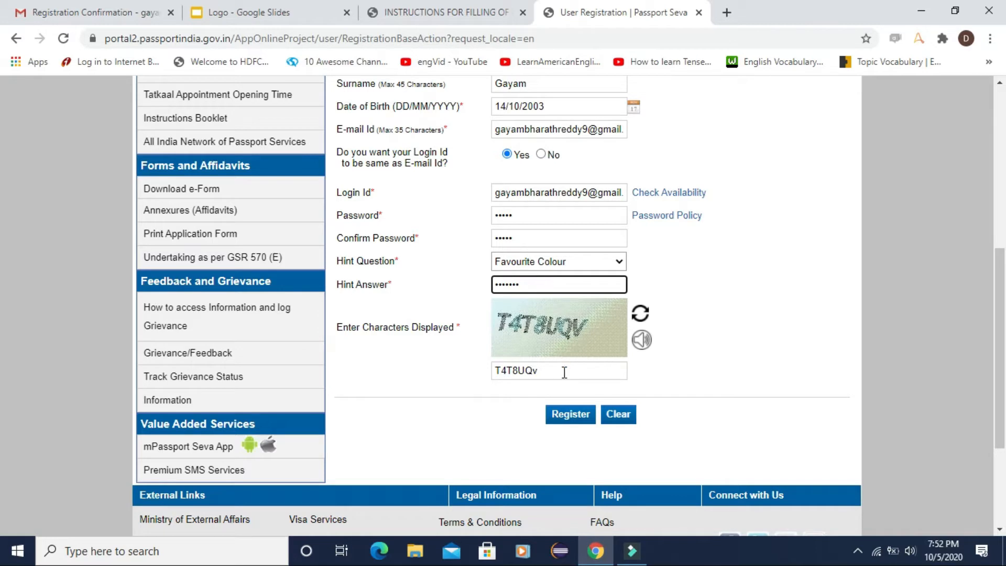
click(566, 414)
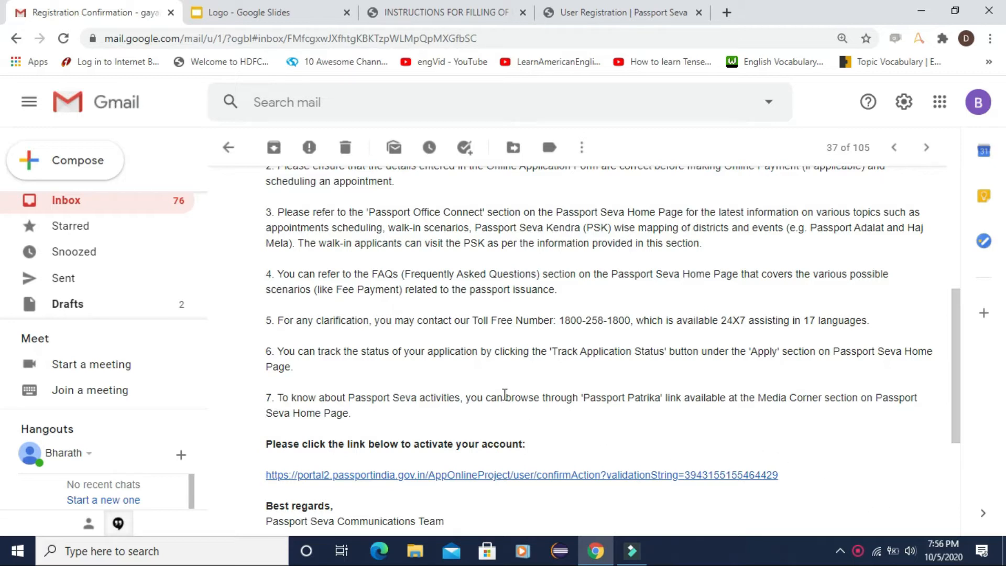
click(404, 478)
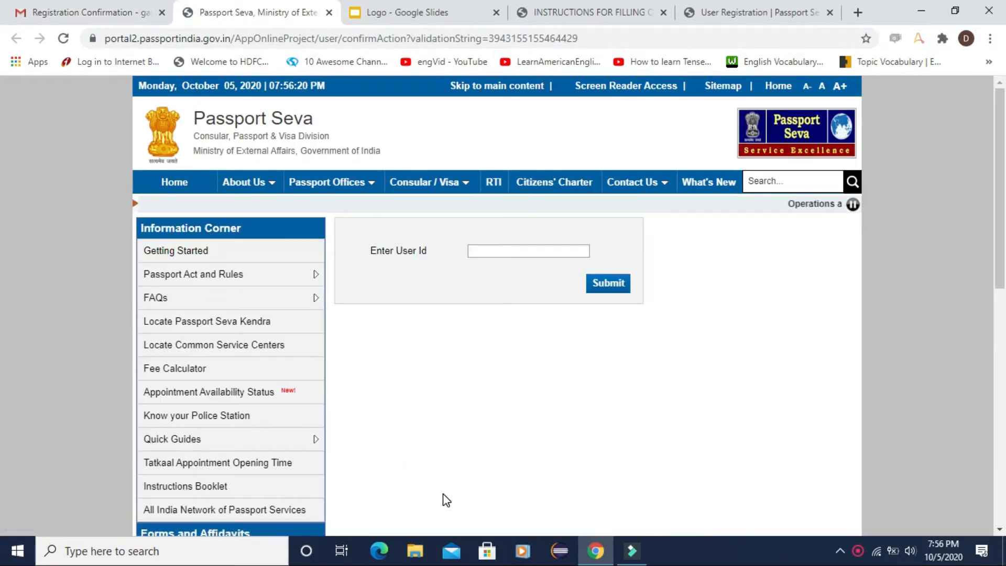
Step: Submit the account's e-mail address as the user id for activation, then go to login
click(500, 251)
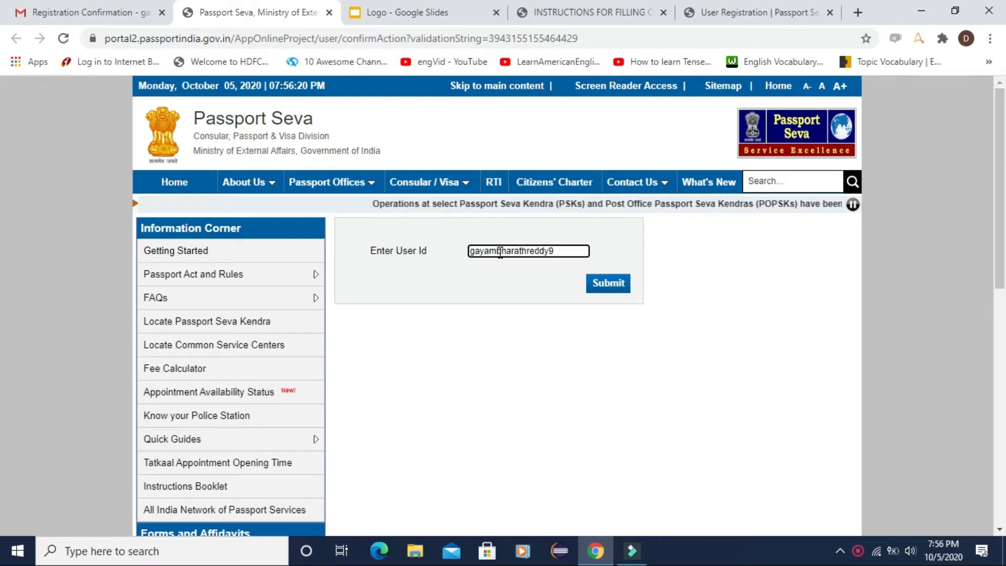
key(Return)
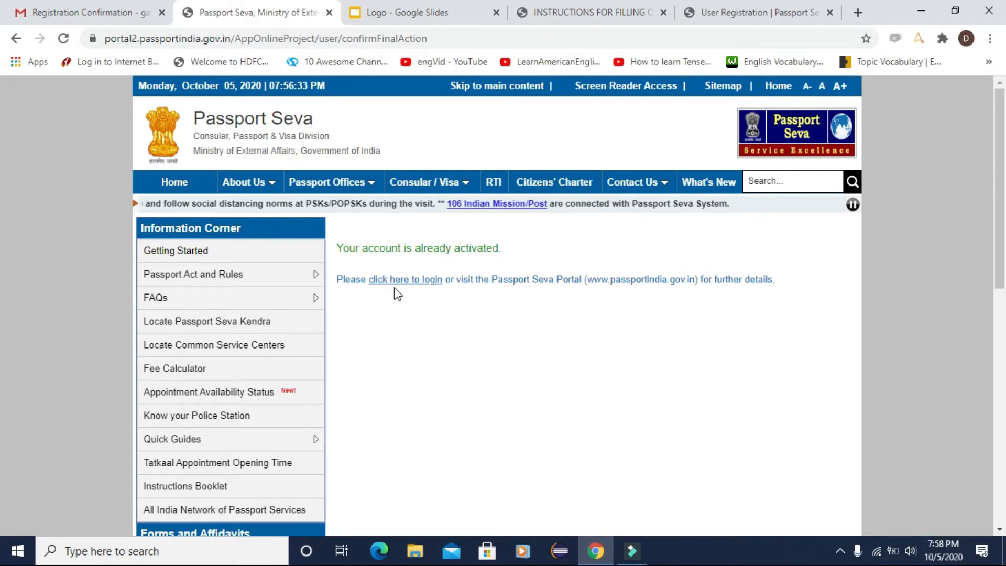
click(412, 282)
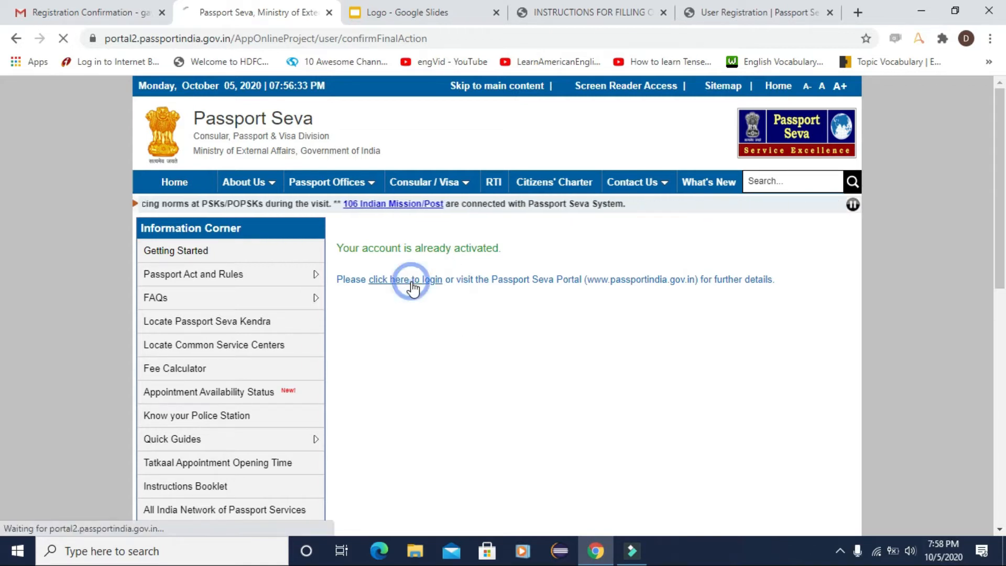
Step: Log in with the account's e-mail login id, password and the displayed captcha
click(441, 303)
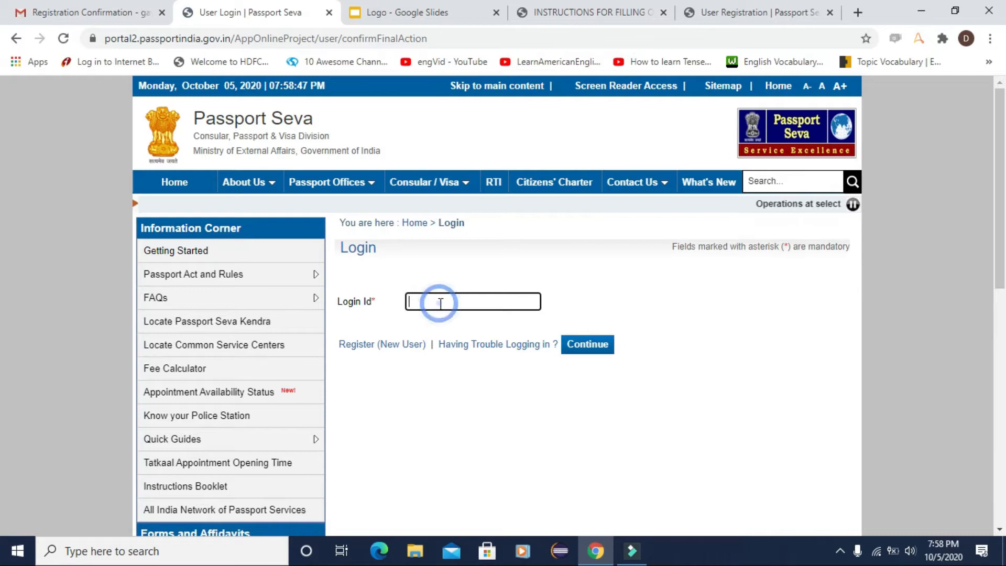
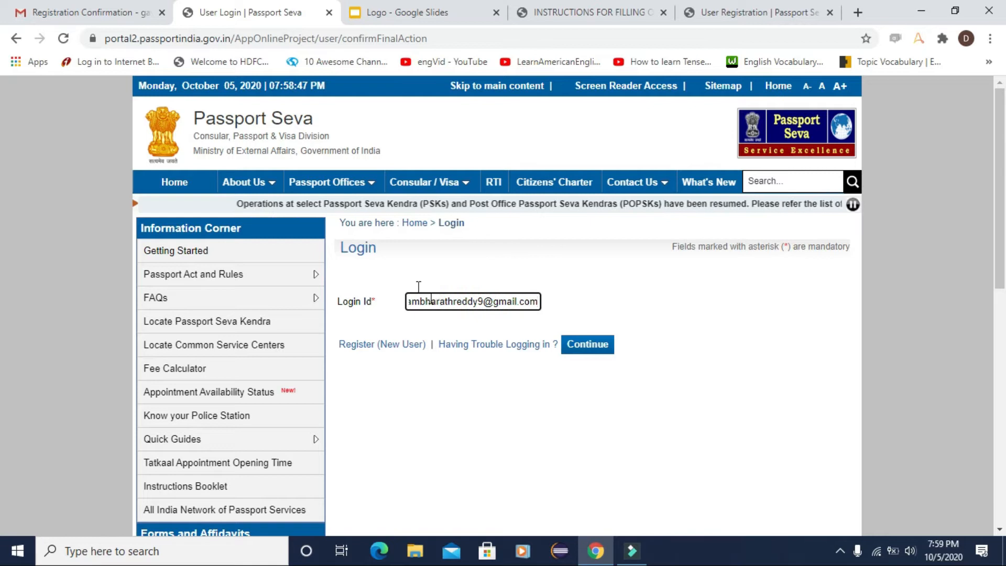
click(587, 345)
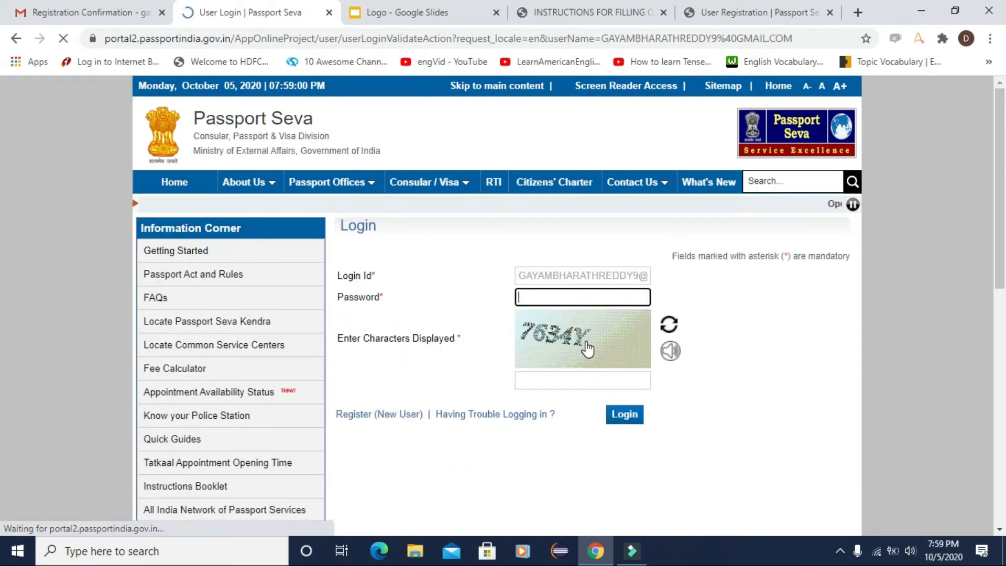
click(565, 297)
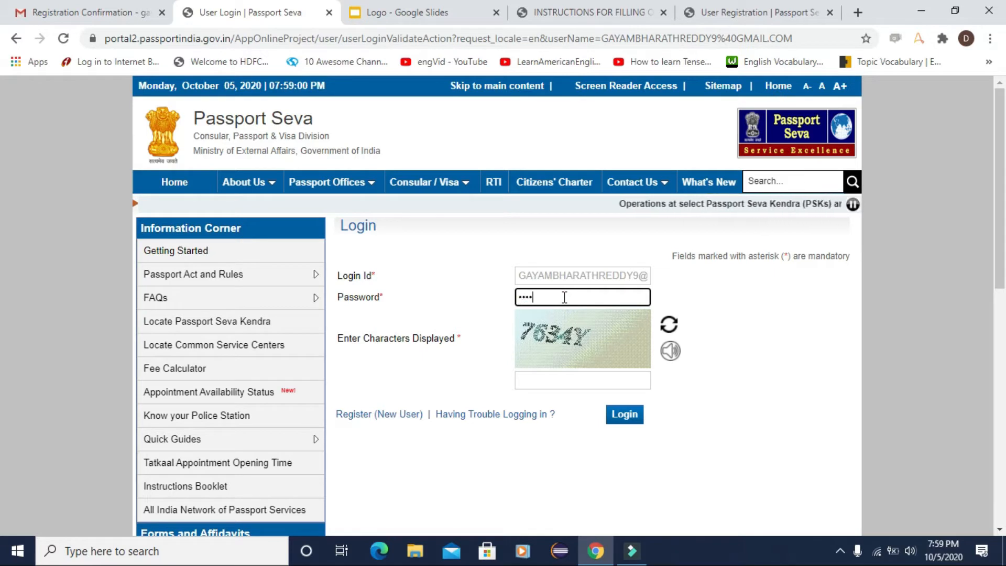
key(Tab)
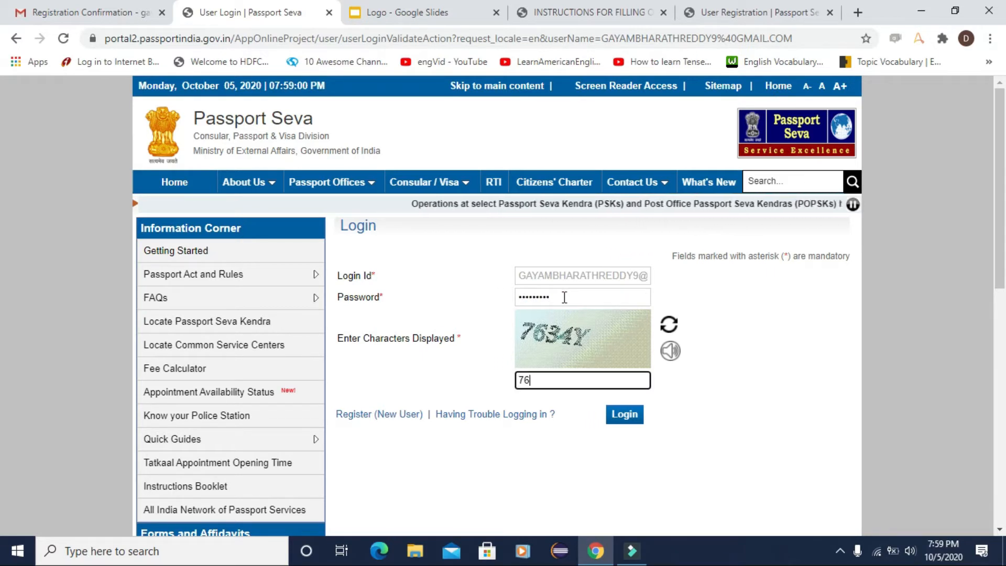
text(763)
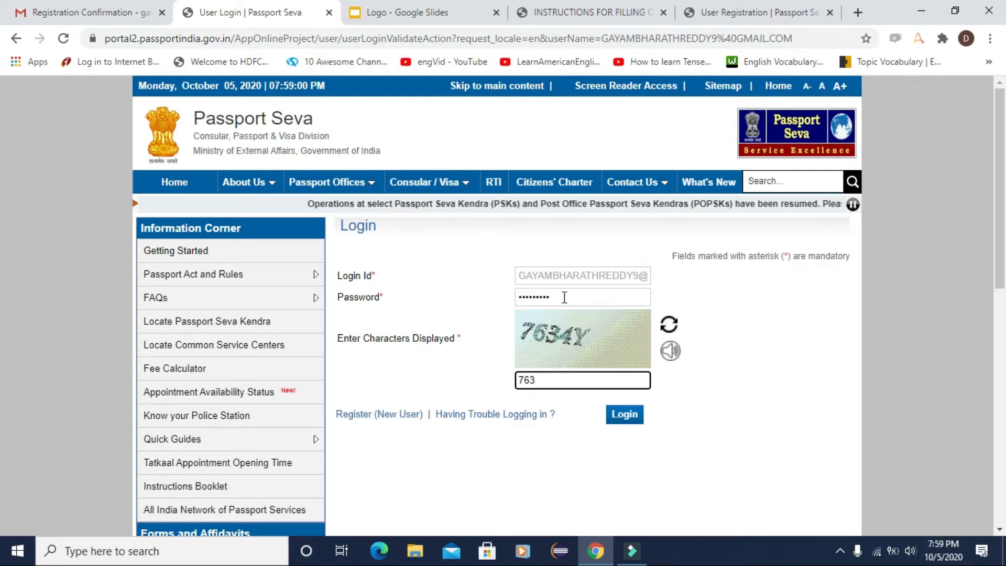
text(4Y)
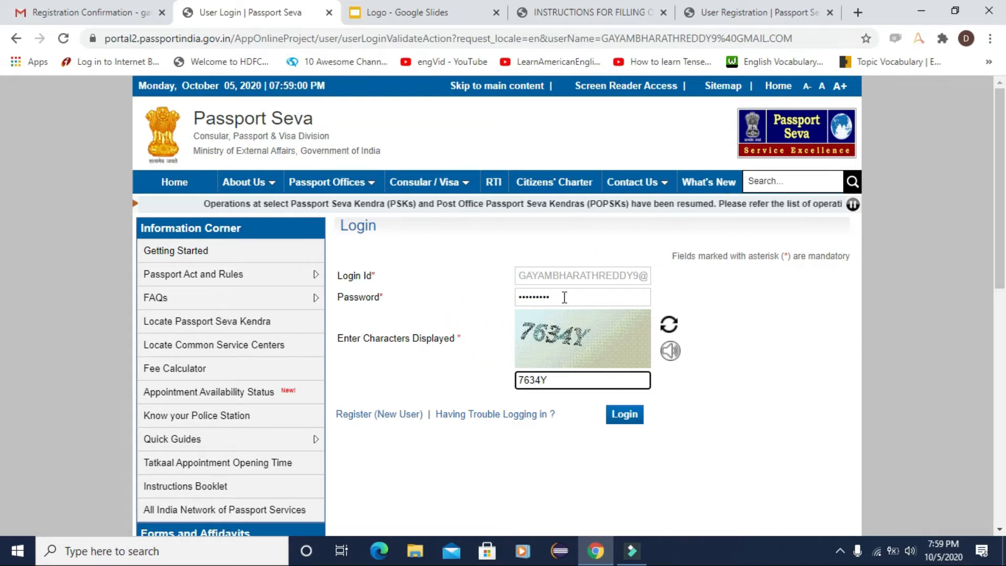
click(623, 415)
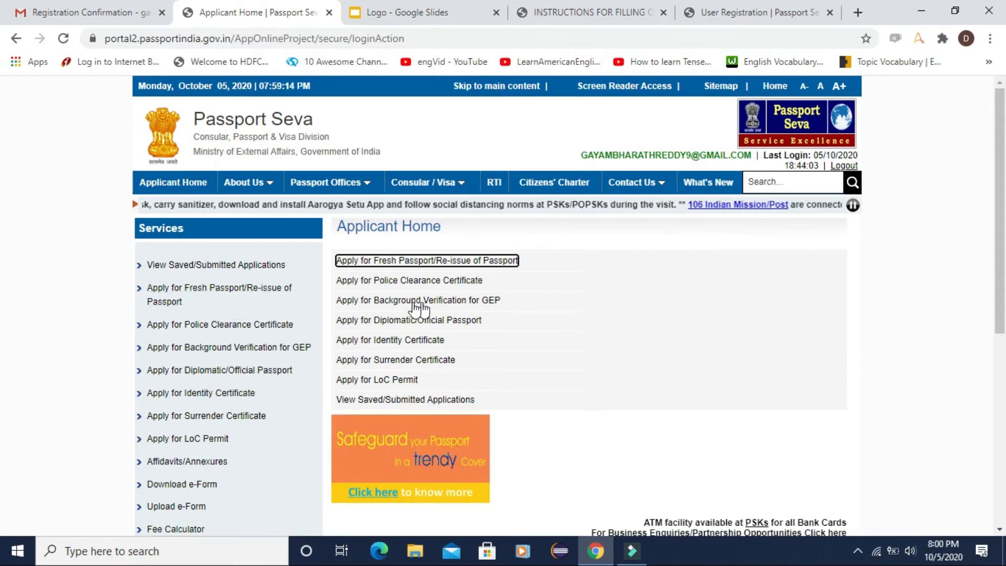
Step: Start a fresh passport application and choose to fill the form online
click(448, 267)
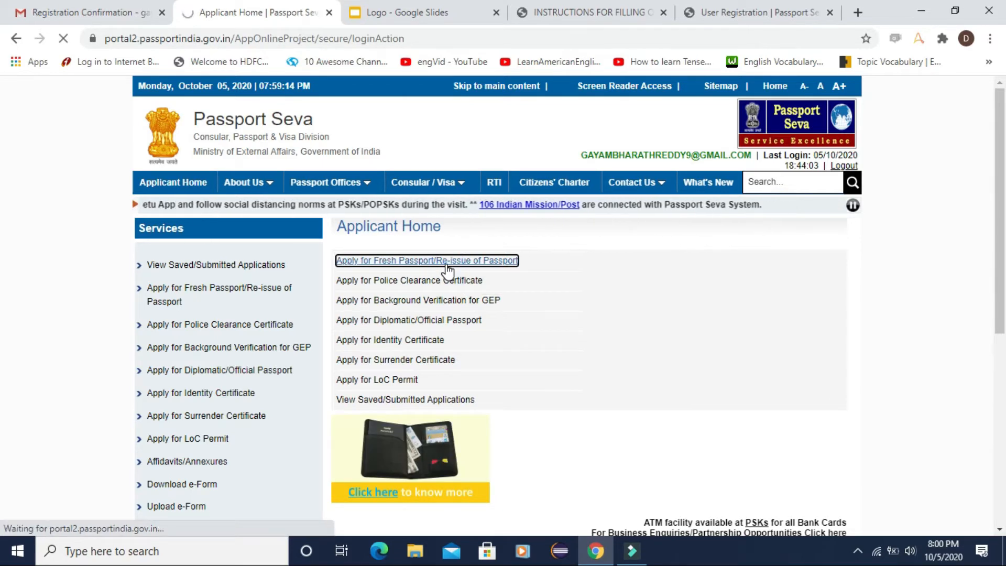
scroll(493, 334, down, 1)
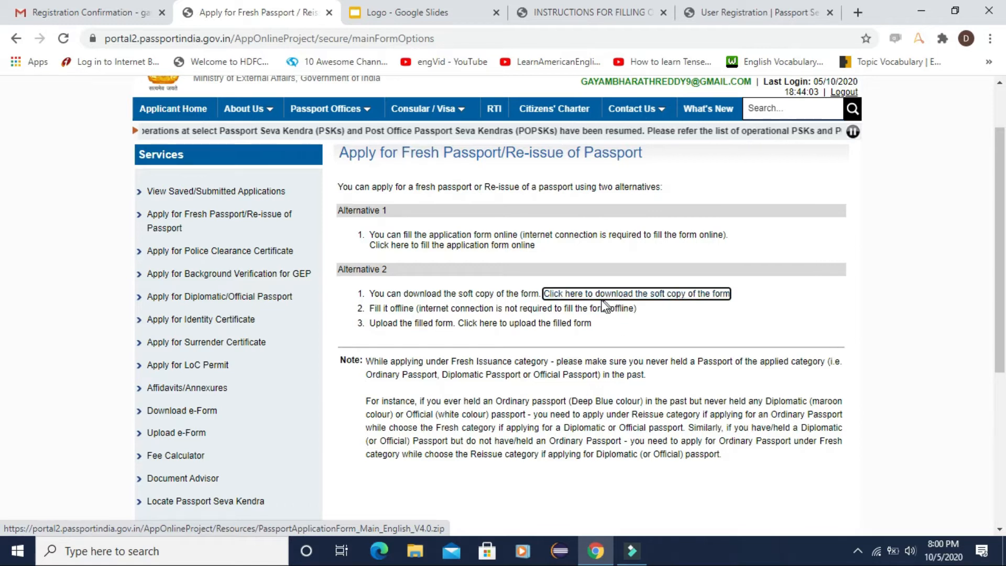
click(404, 251)
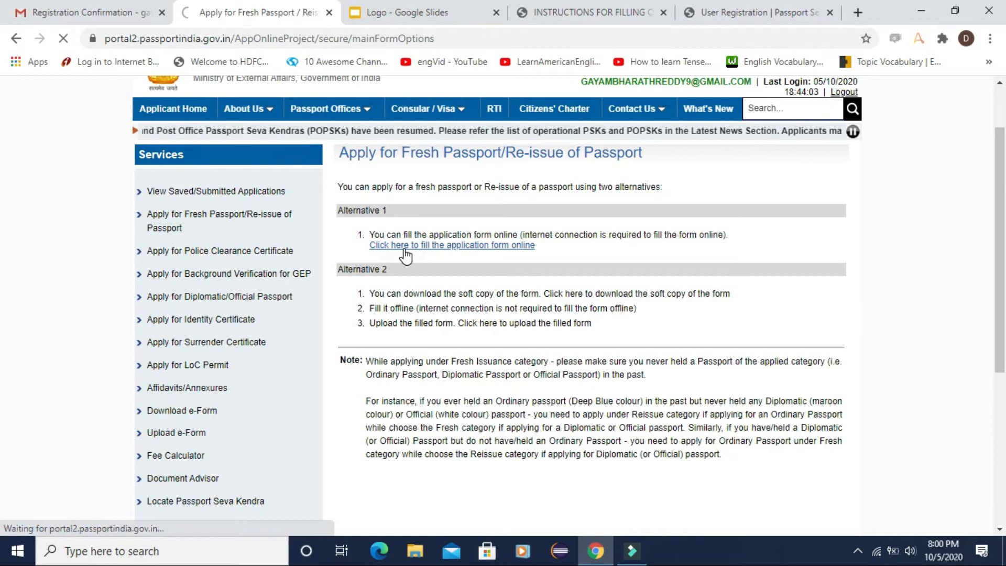
Step: Choose Fresh Passport, Normal application and a 36-page booklet, then continue to Applicant Details
scroll(468, 316, down, 1)
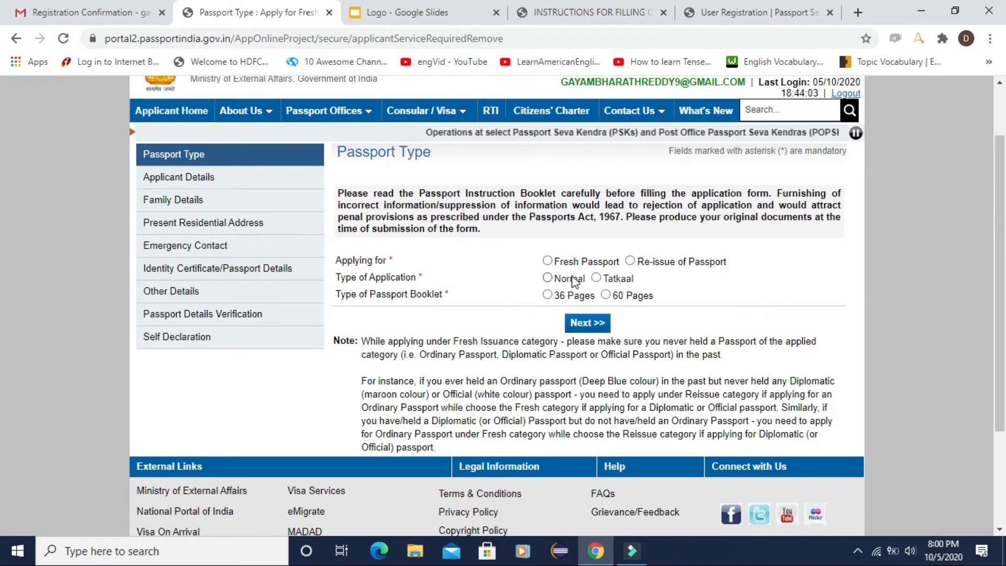
click(548, 262)
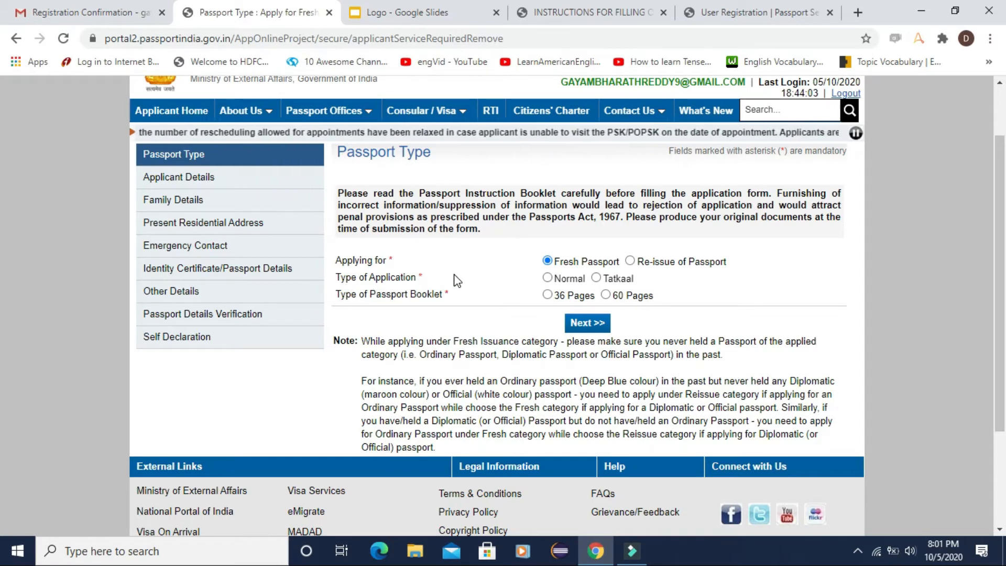
click(547, 277)
click(547, 295)
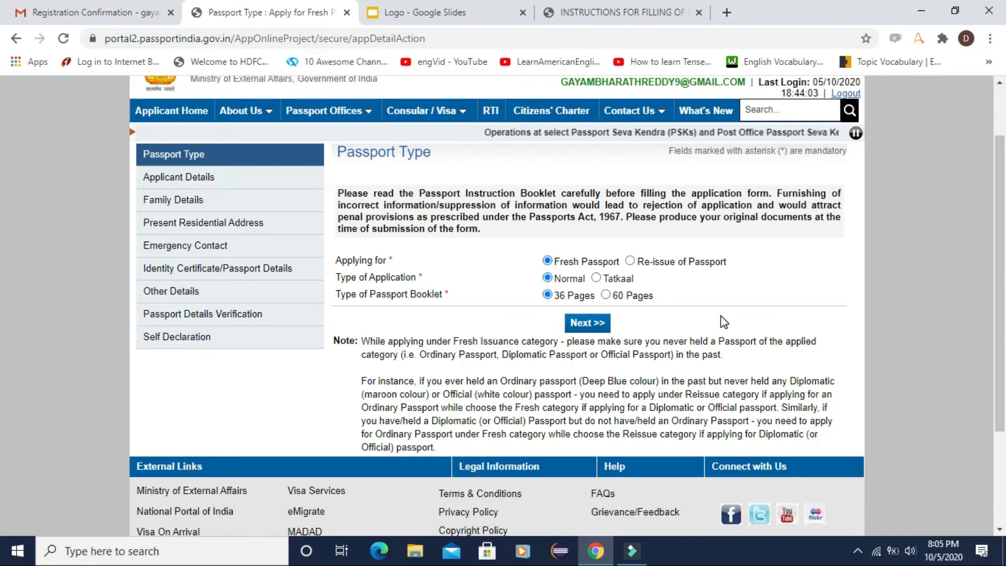
click(605, 295)
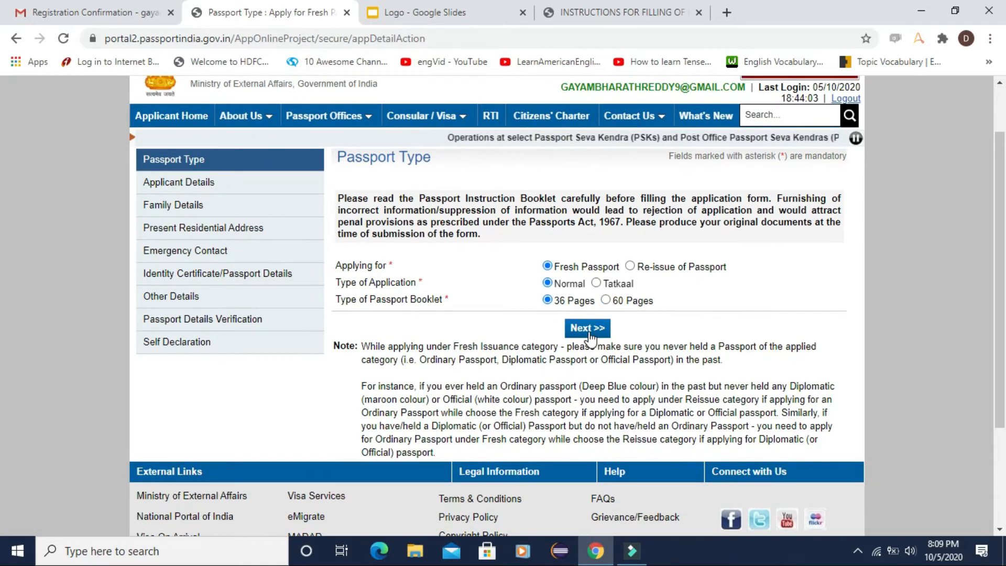
click(589, 330)
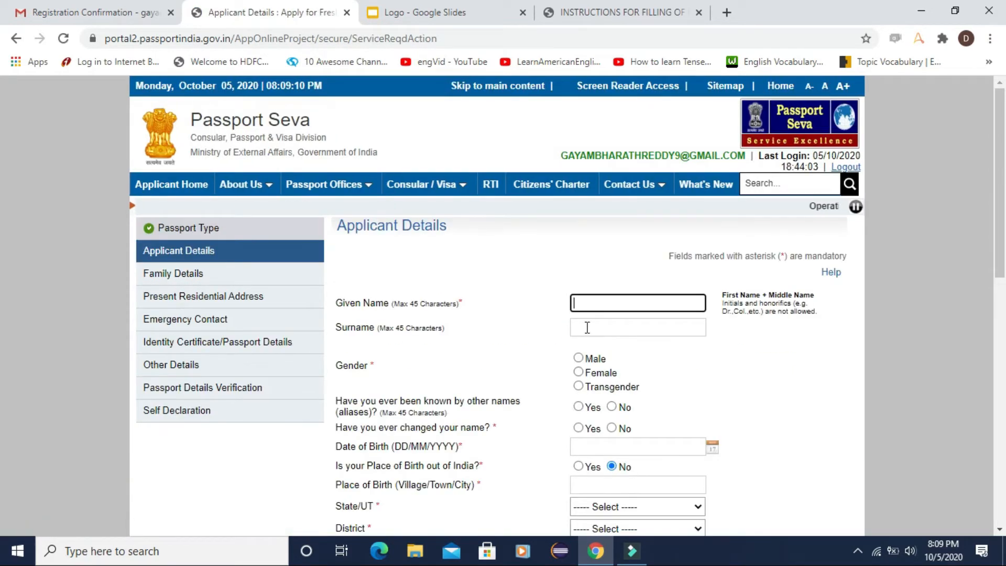
scroll(599, 300, down, 1)
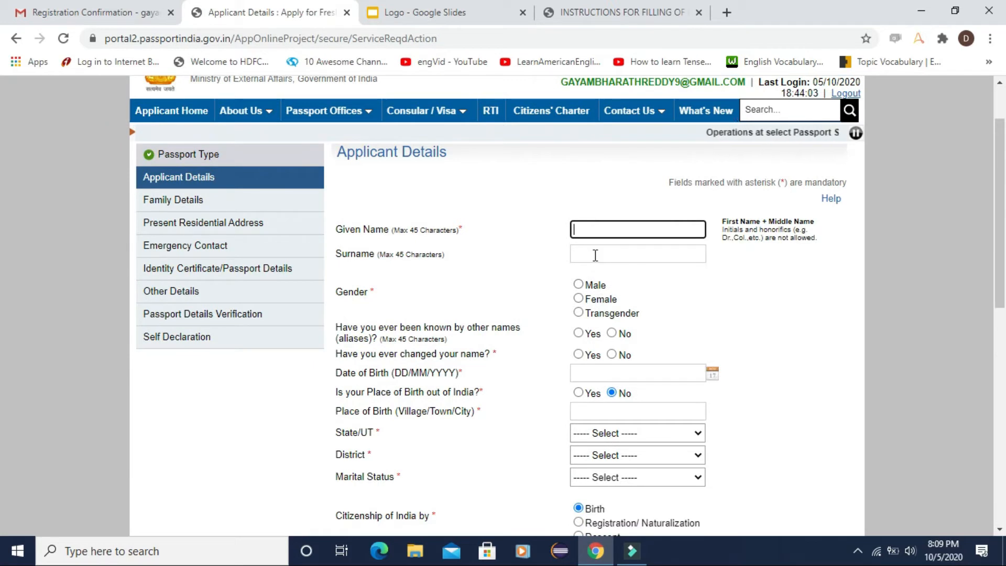
click(592, 254)
scroll(581, 260, down, 1)
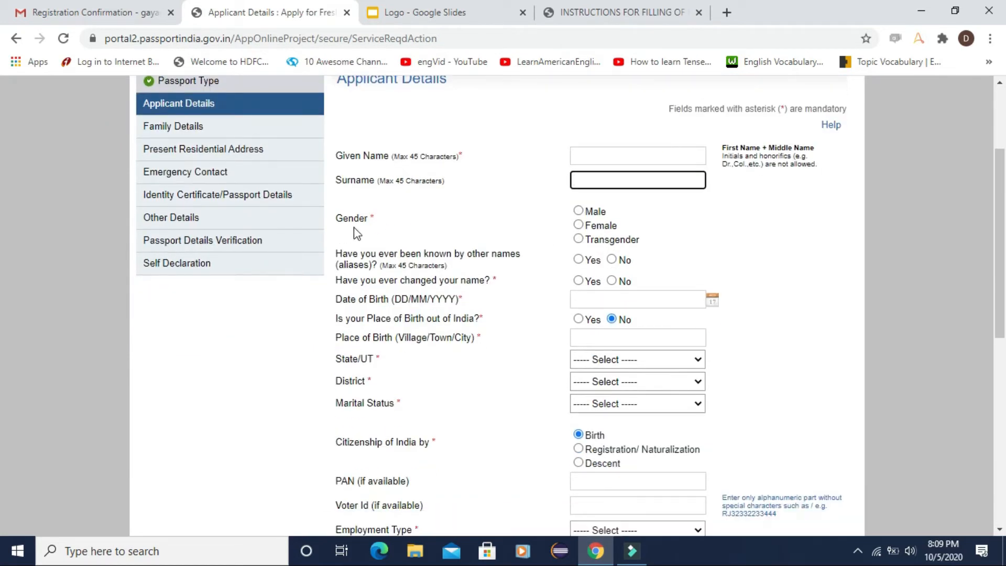
scroll(597, 260, down, 1)
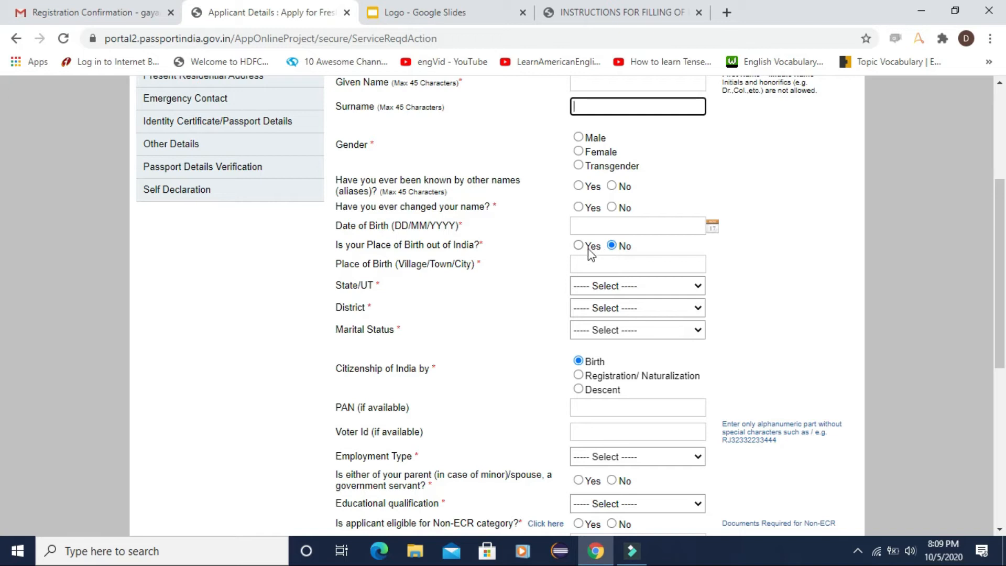
scroll(511, 280, down, 1)
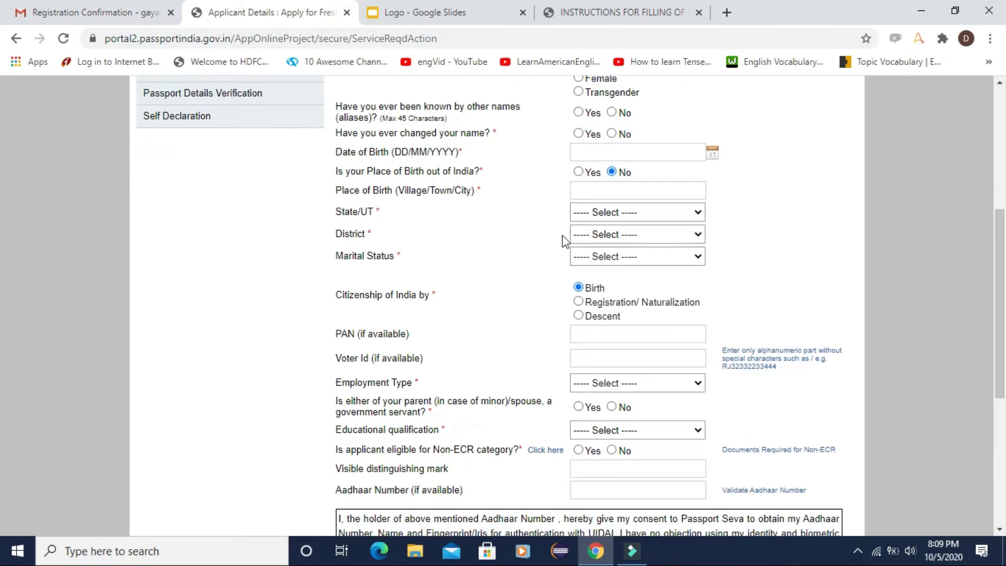
click(595, 194)
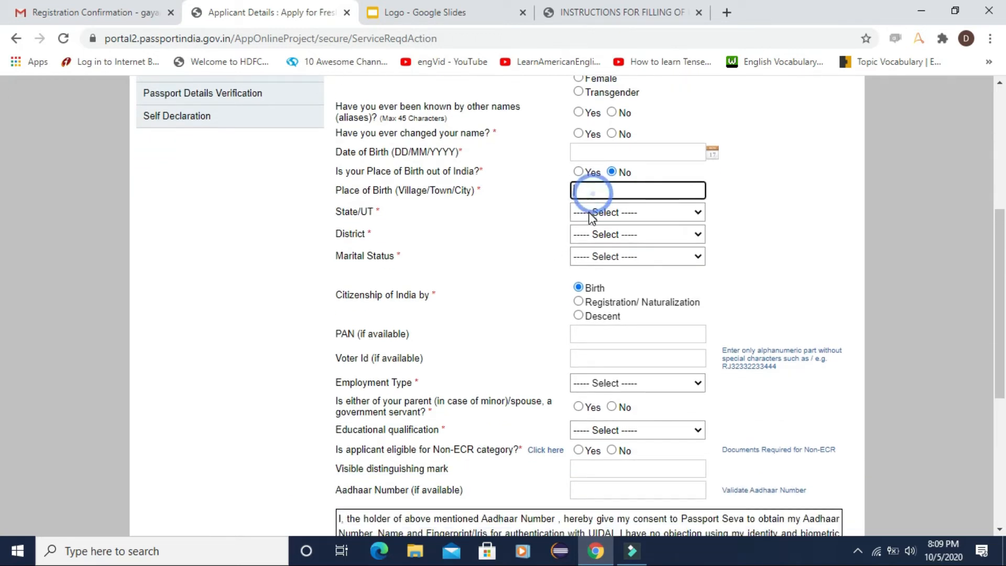
click(603, 259)
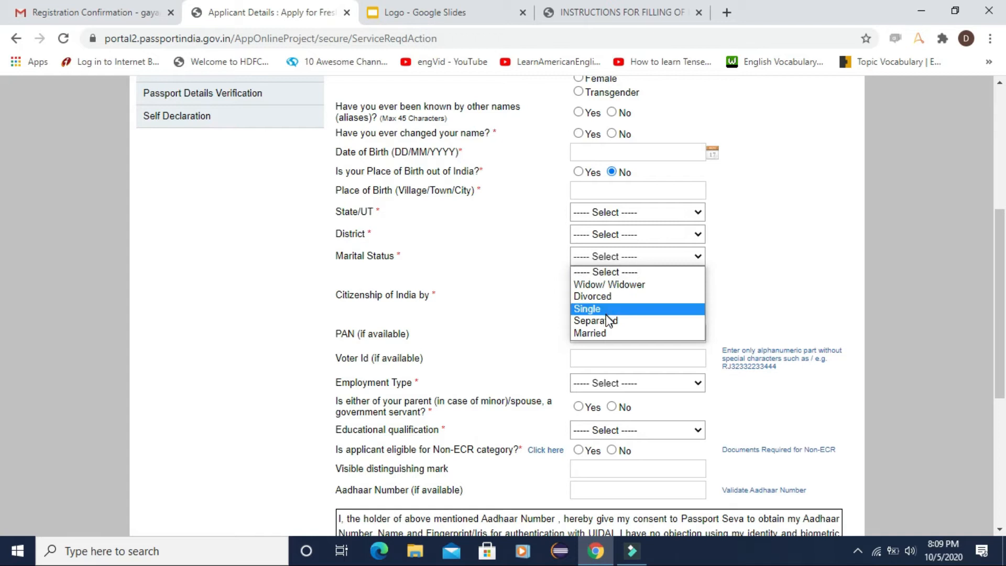
click(792, 262)
scroll(775, 262, down, 2)
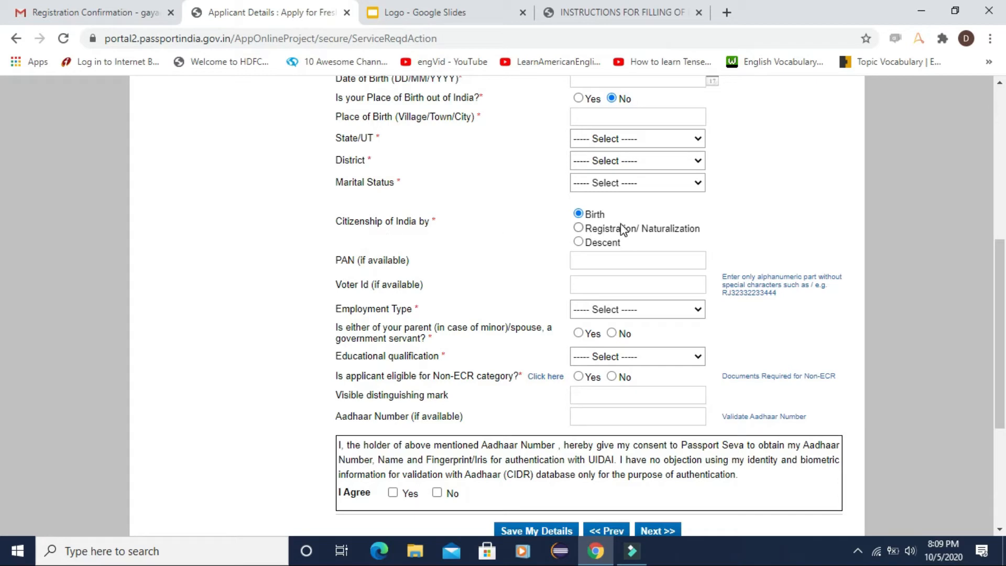
scroll(591, 240, down, 1)
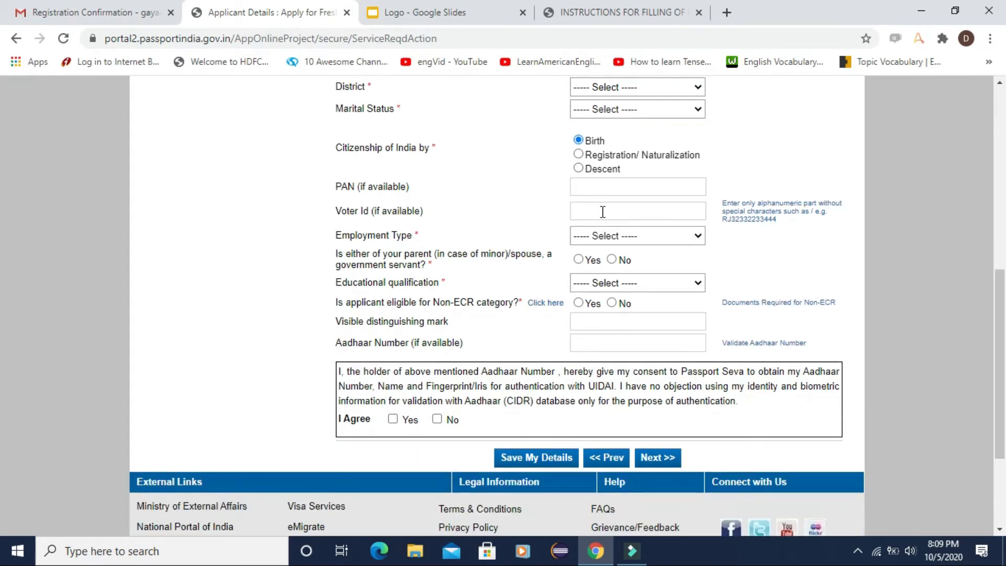
click(587, 192)
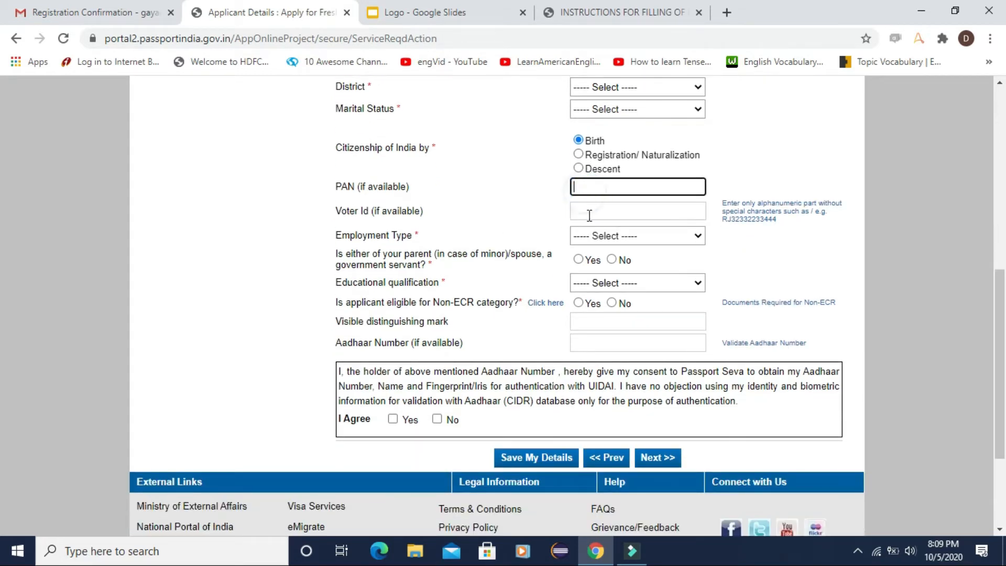
click(589, 215)
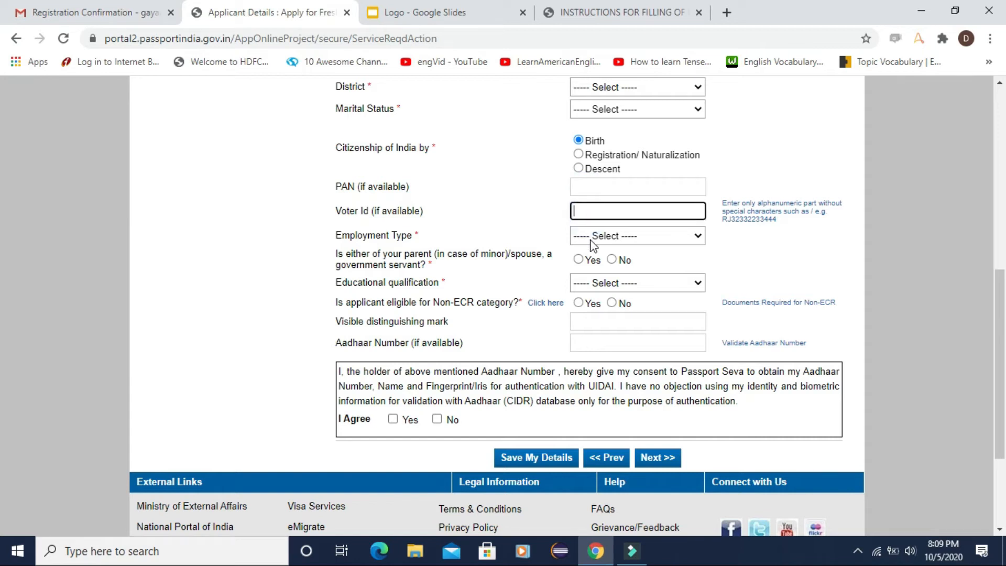
click(591, 240)
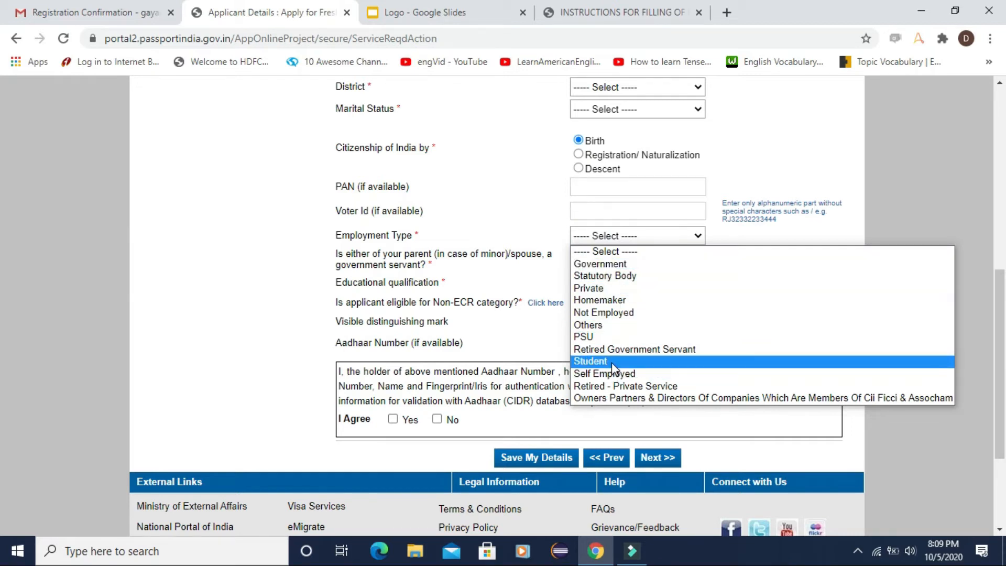
click(512, 203)
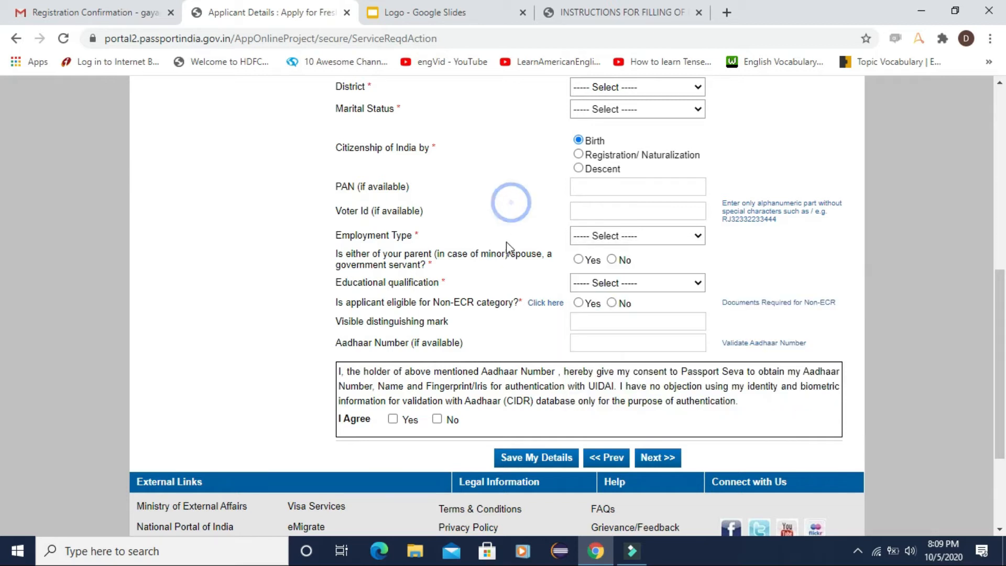
Step: Set educational qualification to Graduate And Above and mark Non-ECR eligibility as Yes
scroll(506, 241, down, 2)
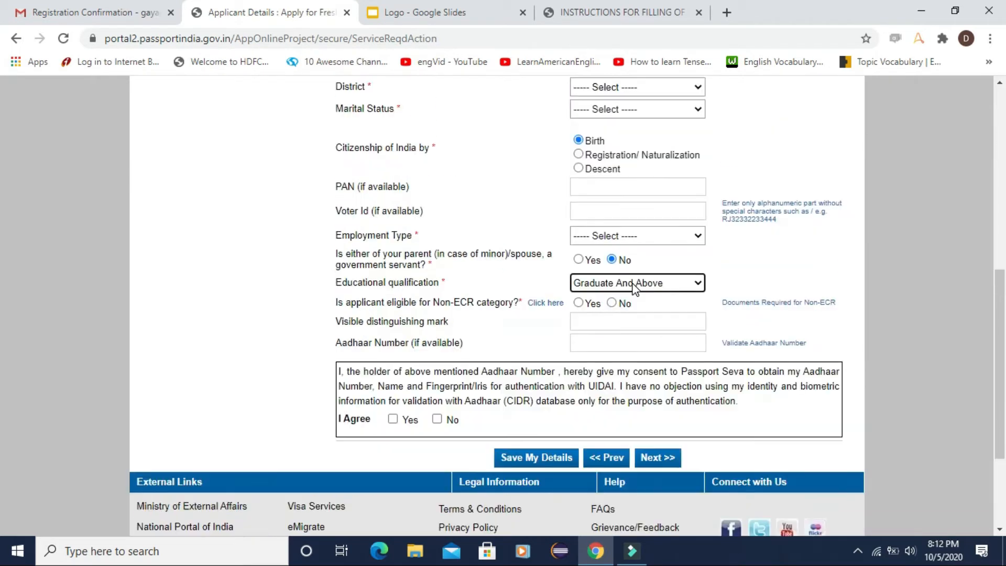
click(634, 284)
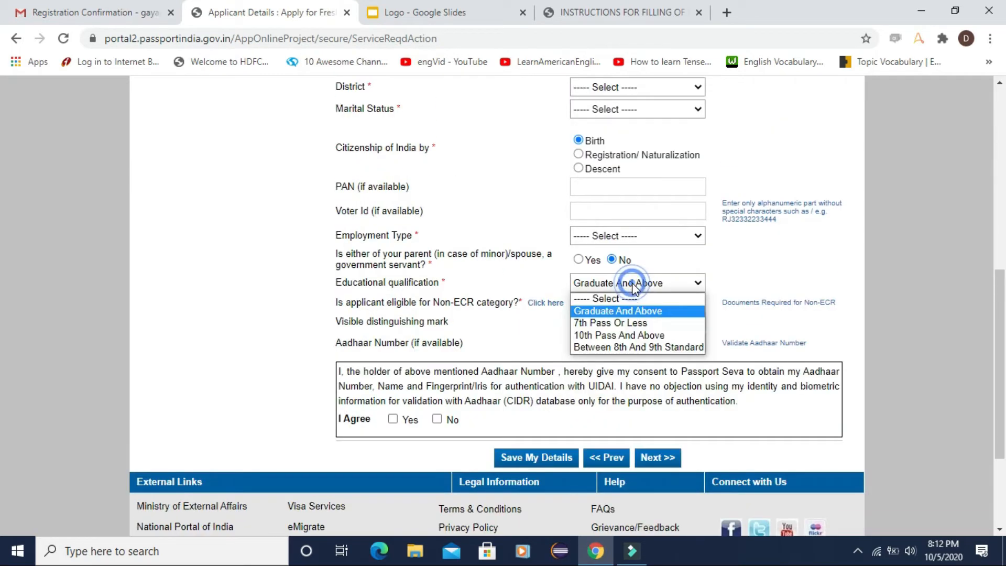
click(627, 310)
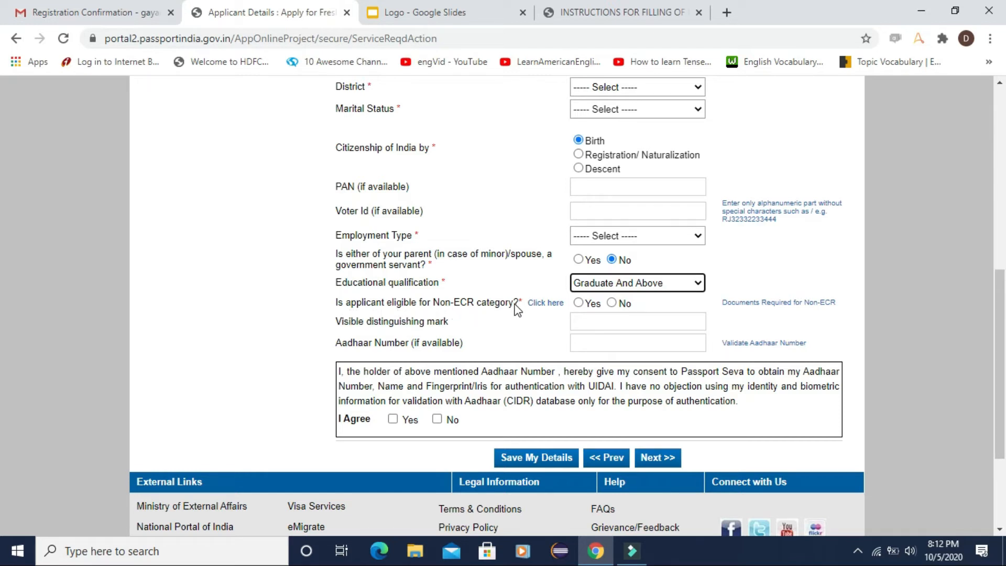
click(580, 306)
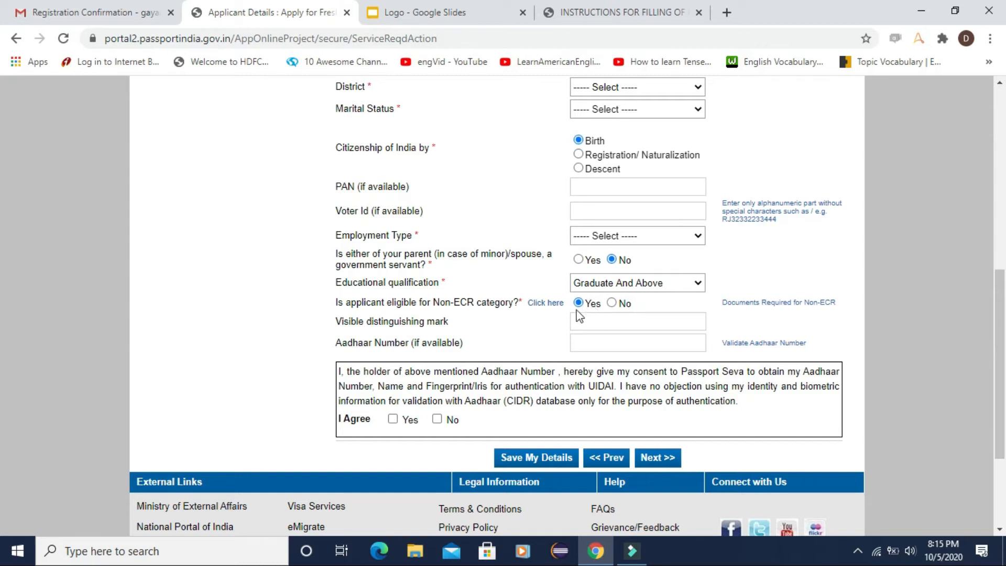
click(551, 305)
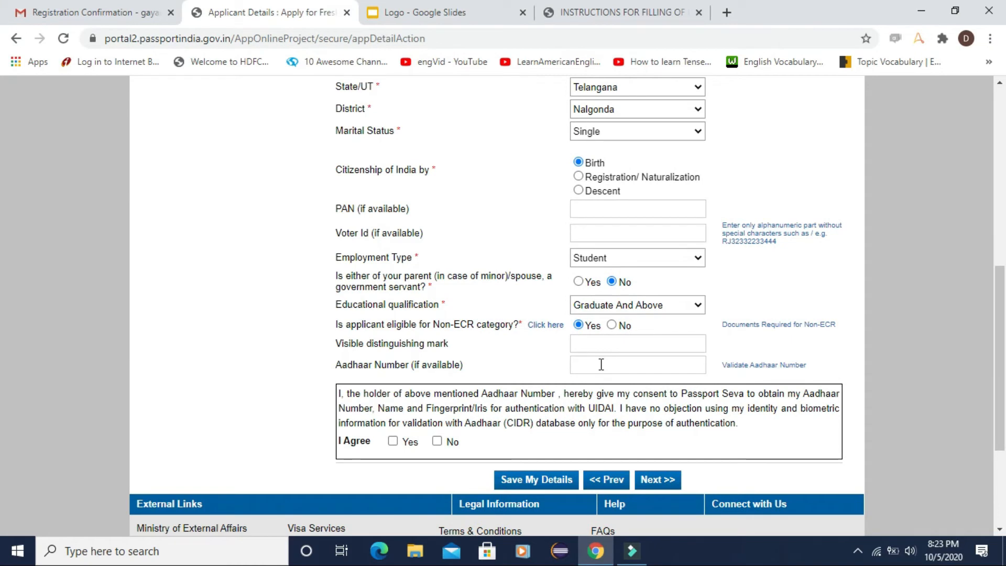
Step: Give Aadhaar authentication consent, dismiss the missing-Aadhaar warning and proceed to Family Details
click(601, 364)
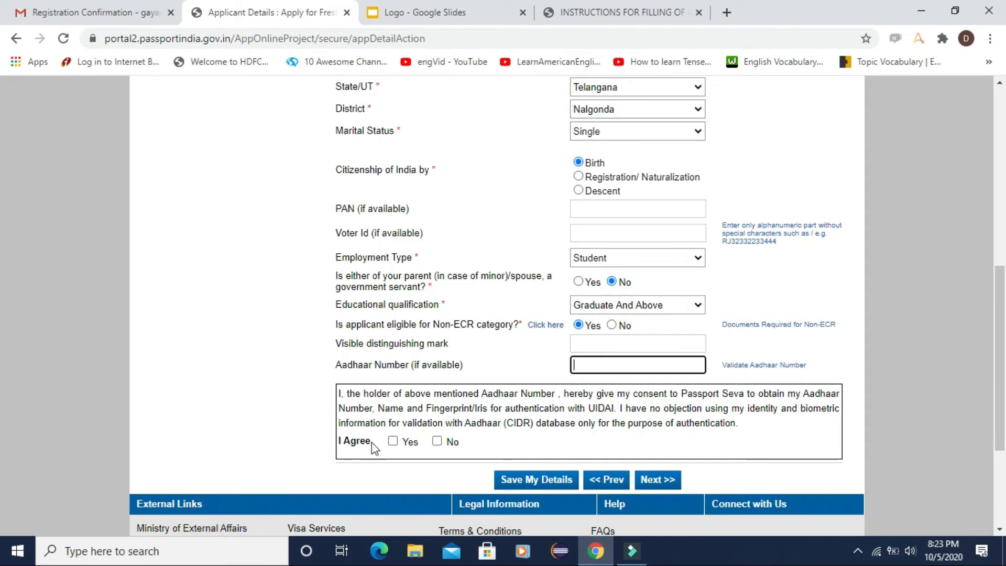
click(393, 441)
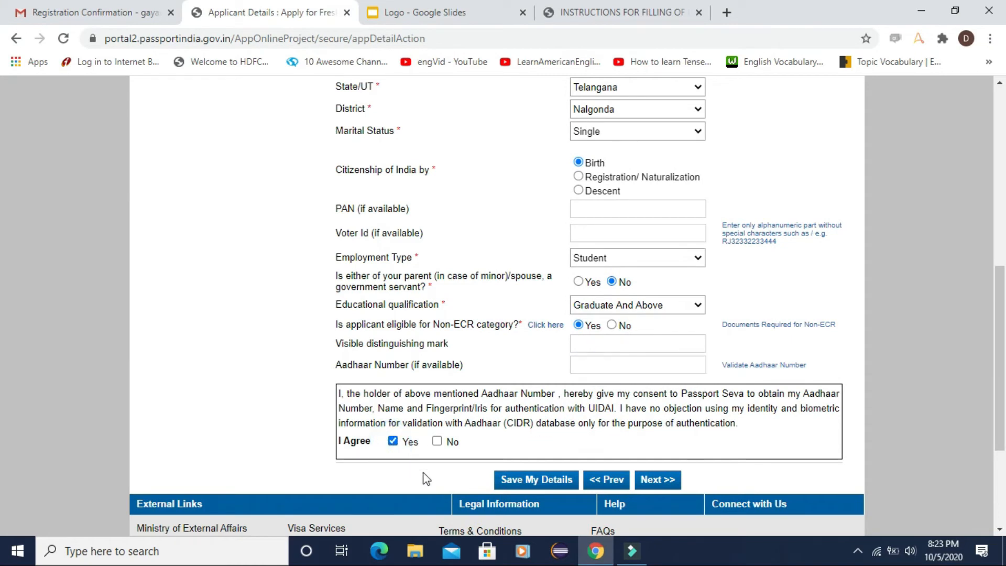
click(652, 485)
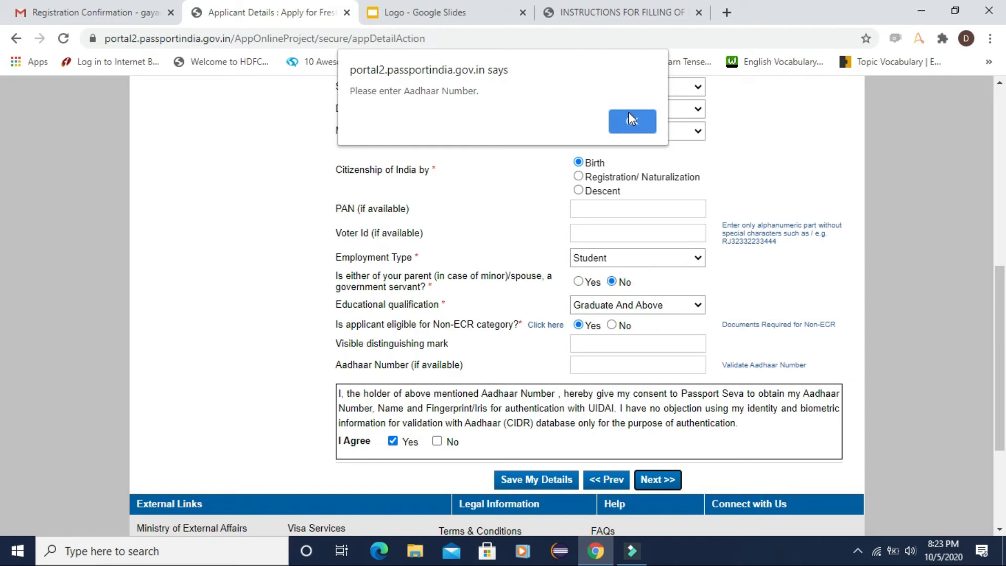
click(628, 120)
click(661, 483)
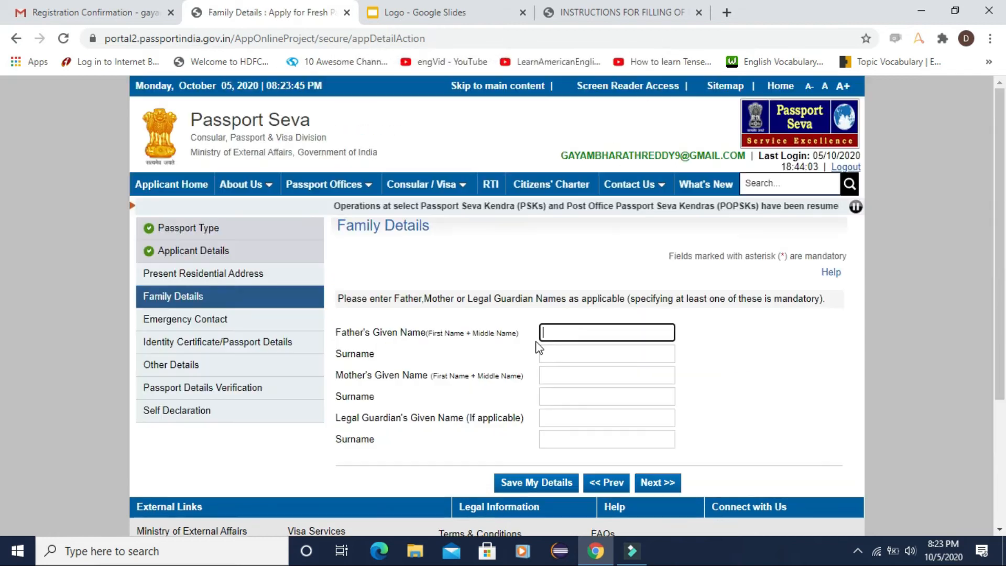
Step: Pass through the father, mother and legal guardian name fields and complete Family Details
scroll(535, 345, down, 1)
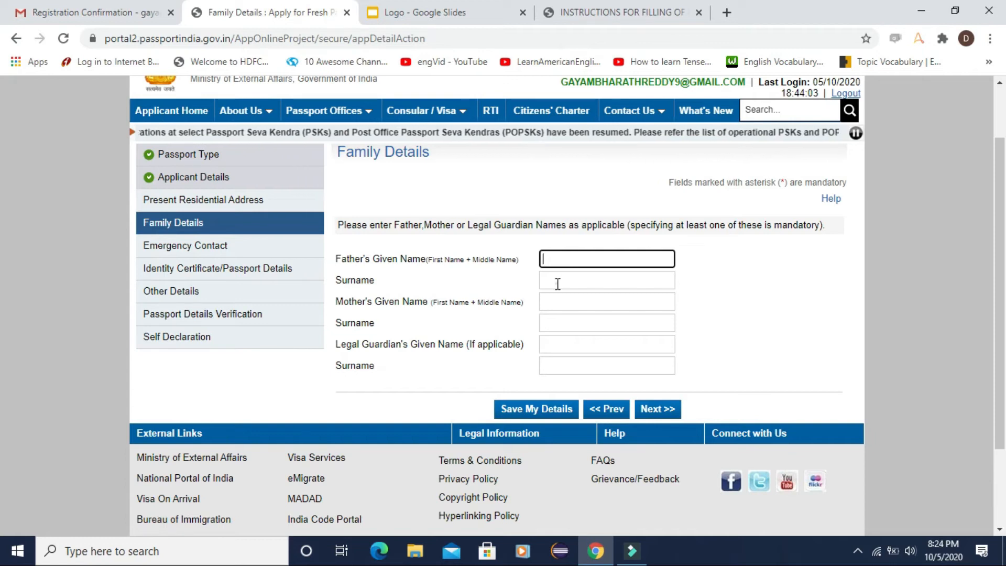
click(557, 284)
click(557, 300)
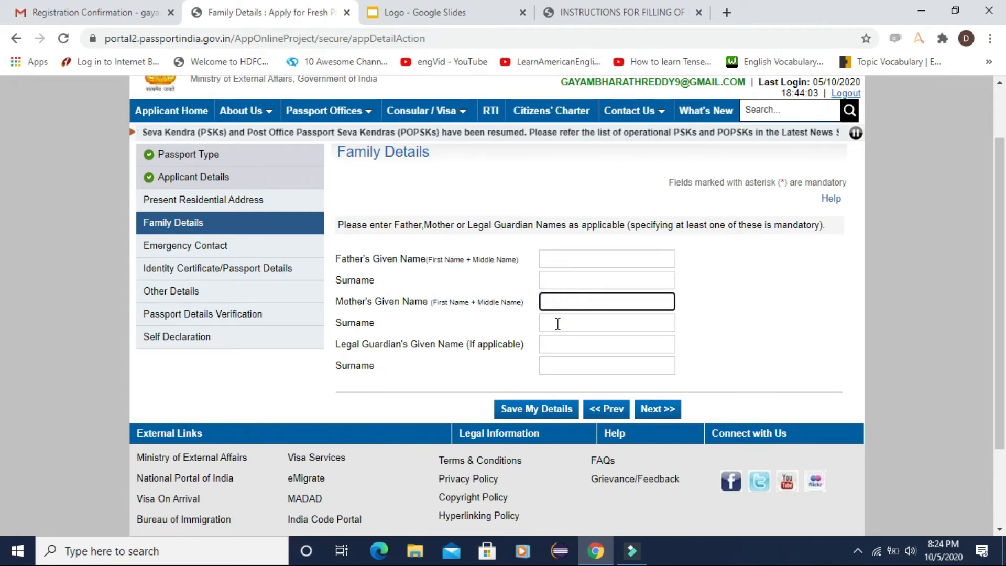
click(558, 324)
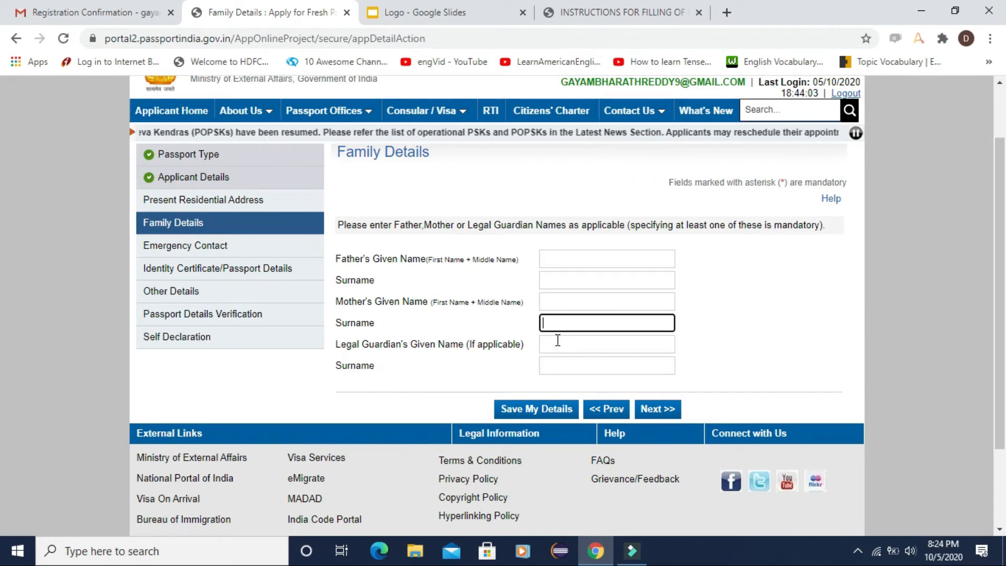
click(557, 340)
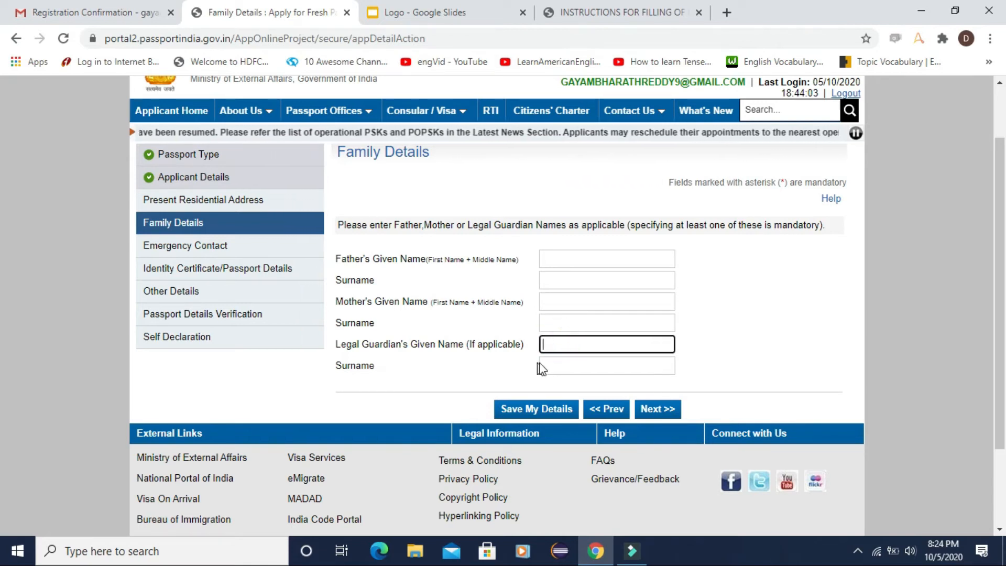
click(557, 365)
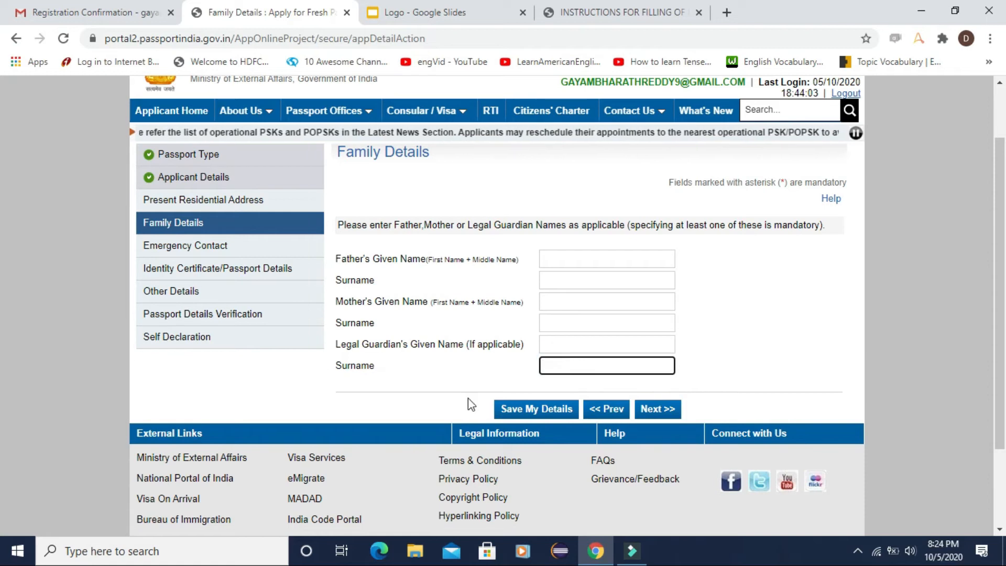
click(657, 410)
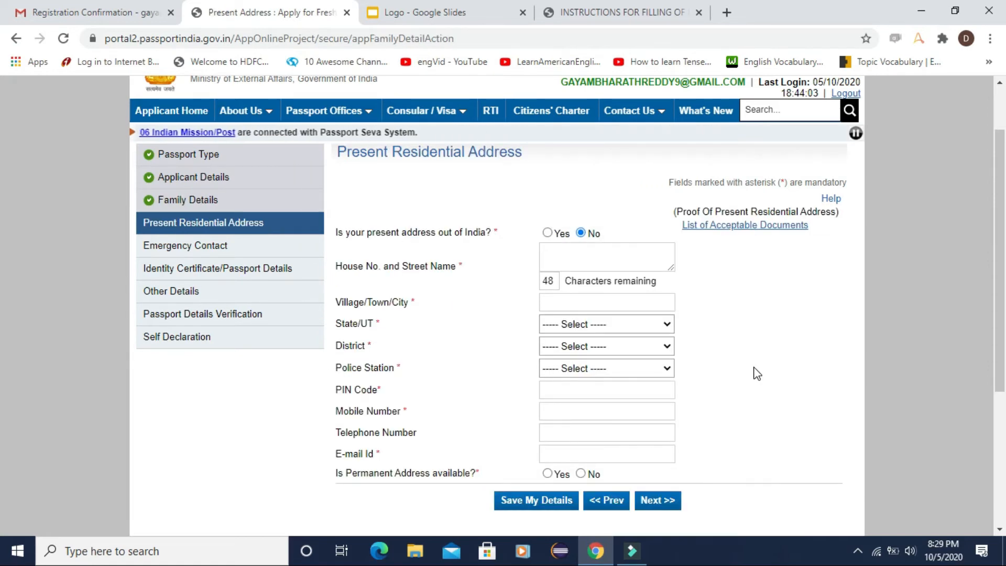
click(581, 259)
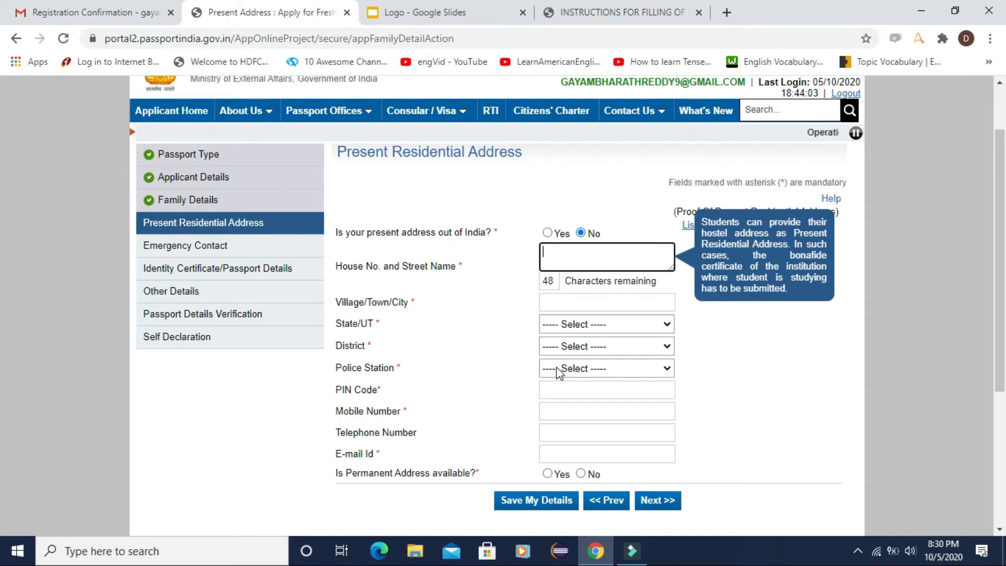
Step: Answer Yes to permanent address available and Yes to same as present address
scroll(559, 364, down, 1)
click(585, 336)
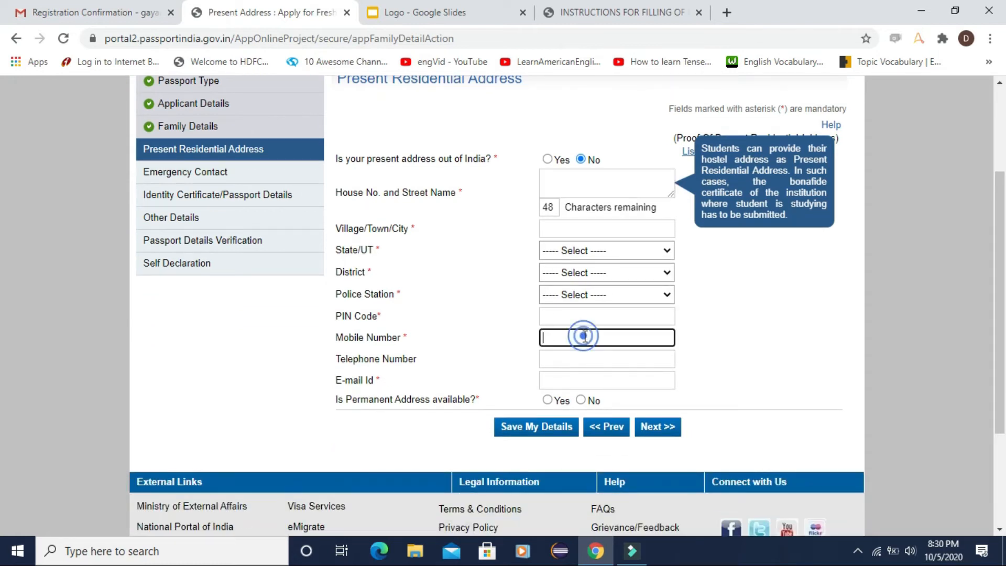
click(565, 378)
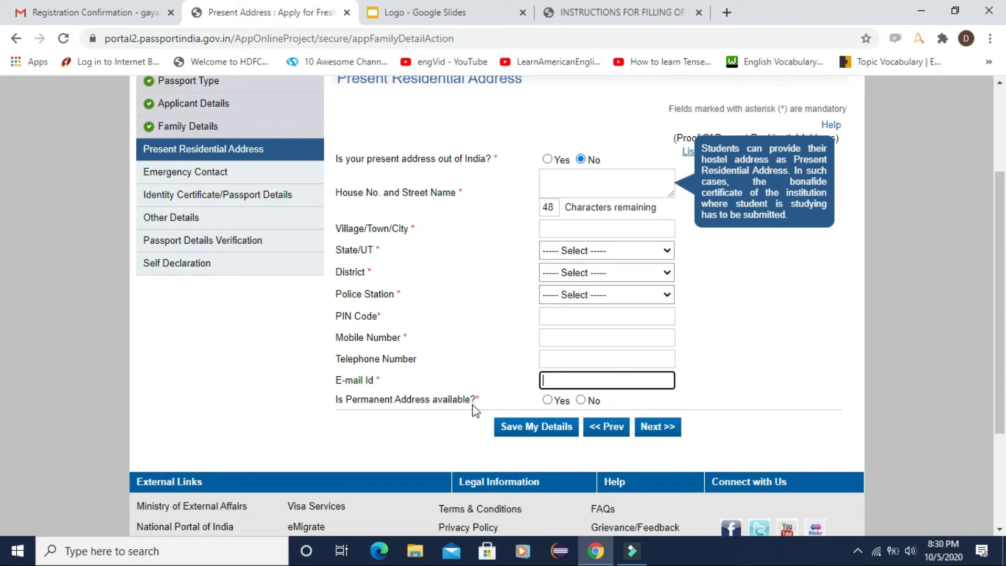
click(548, 400)
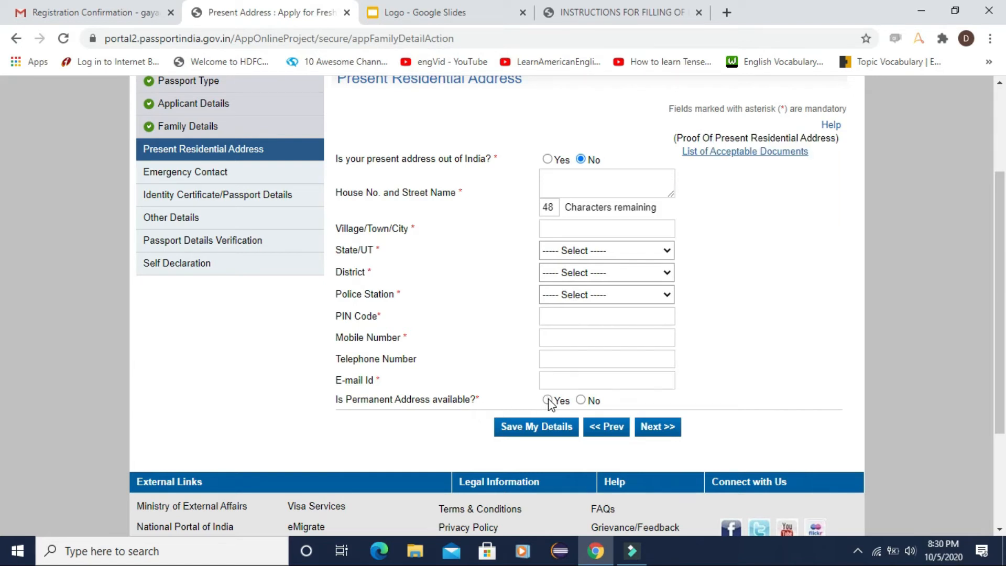
scroll(526, 393, down, 1)
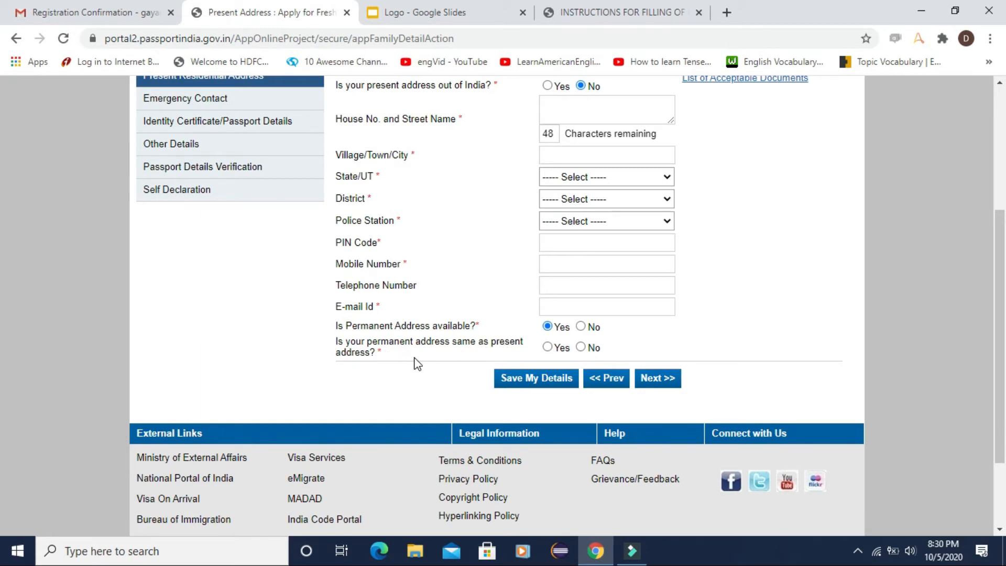
click(547, 347)
Step: Enter the emergency contact's name and address, mobile number and e-mail id, then continue
click(658, 379)
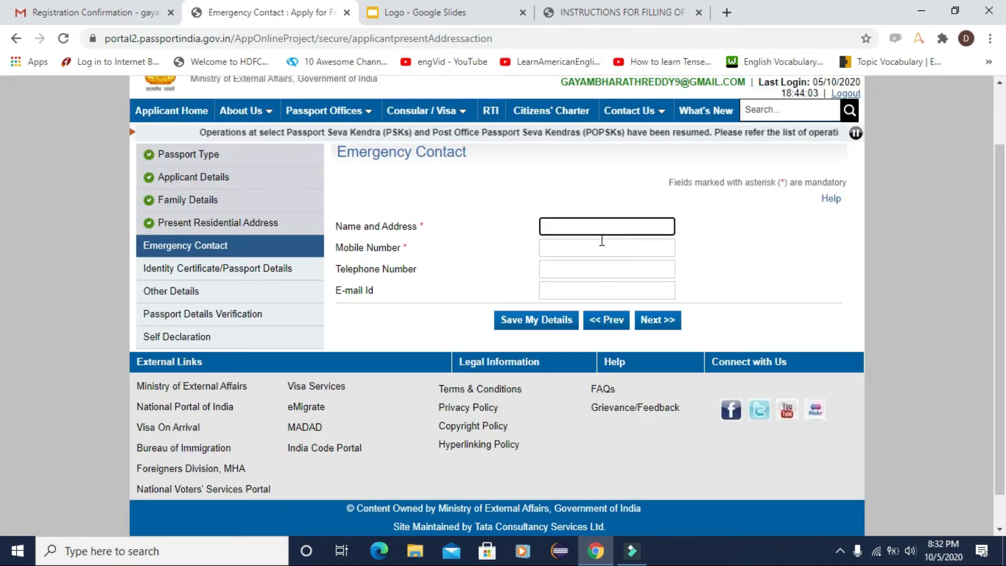
click(555, 226)
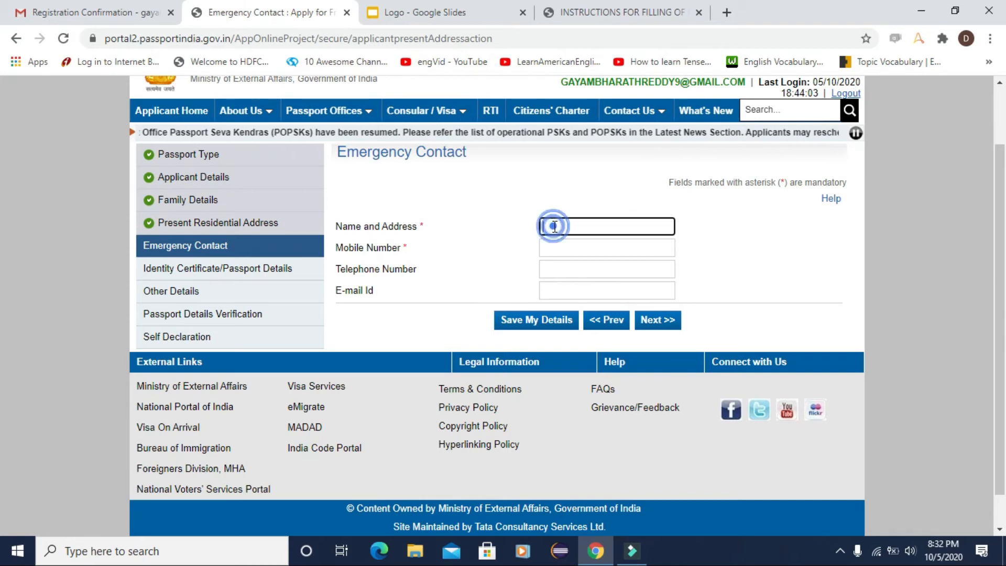
click(553, 248)
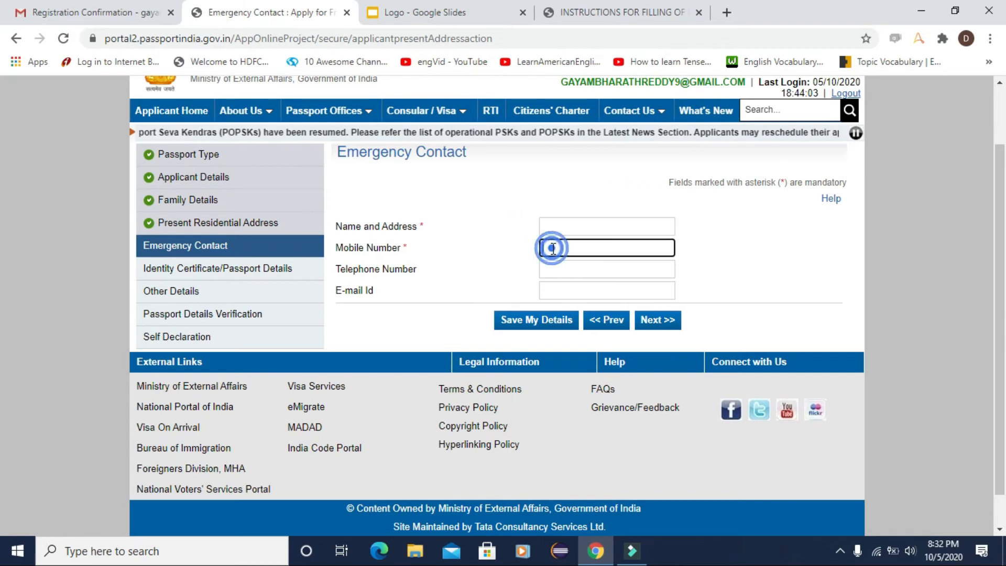
click(557, 290)
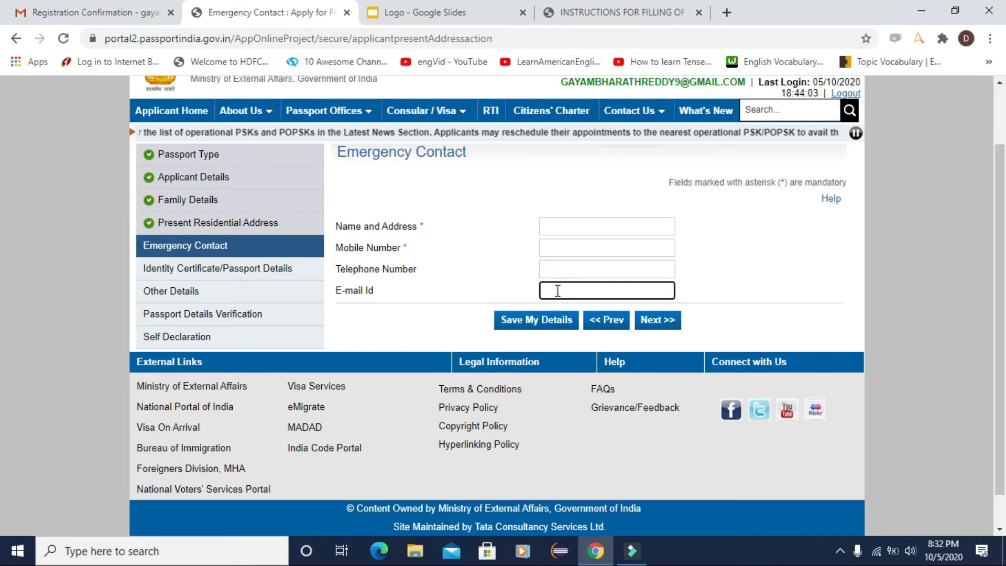
click(650, 320)
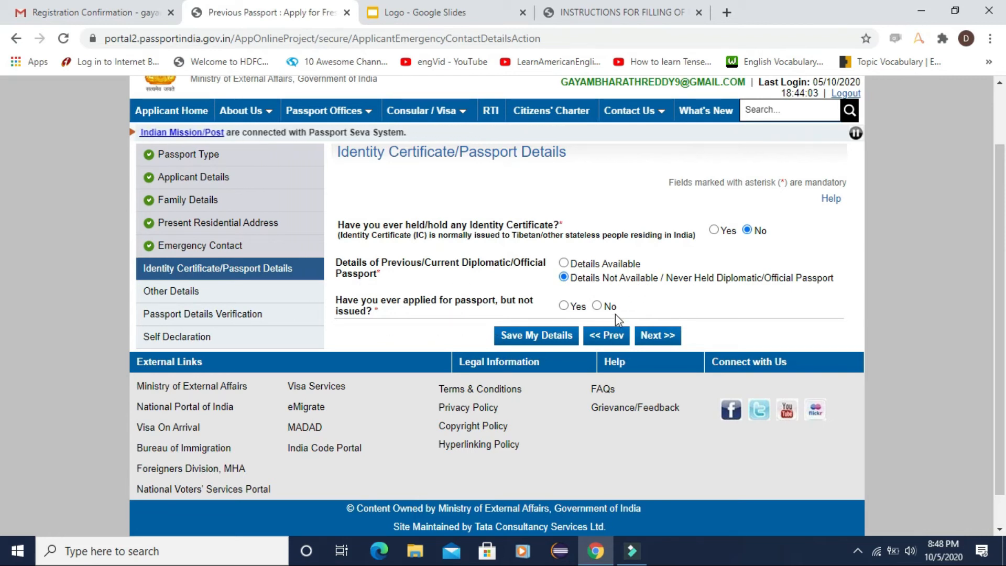
Step: Answer No to the unissued earlier passport question and confirm all Other Details answers are No
click(597, 306)
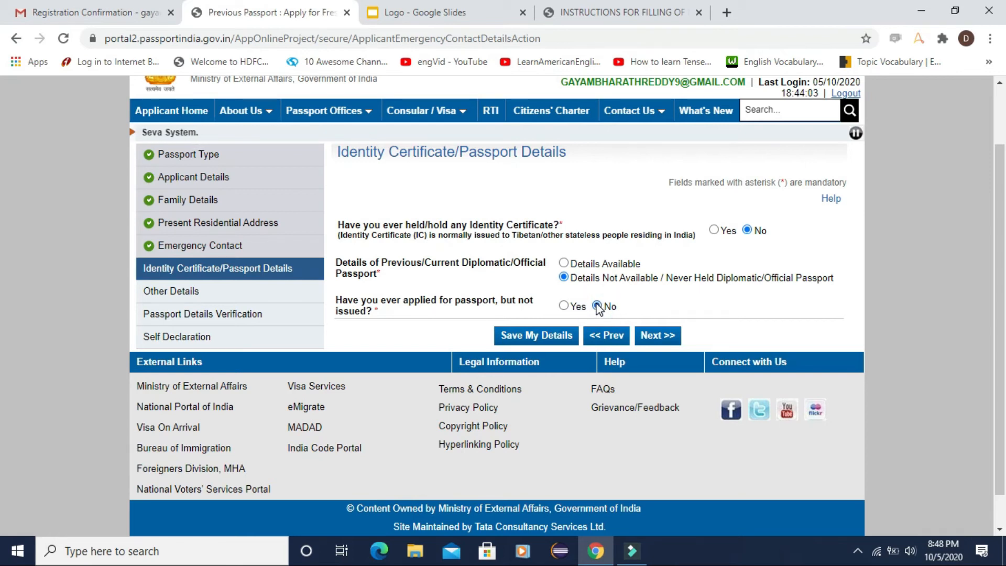
click(656, 338)
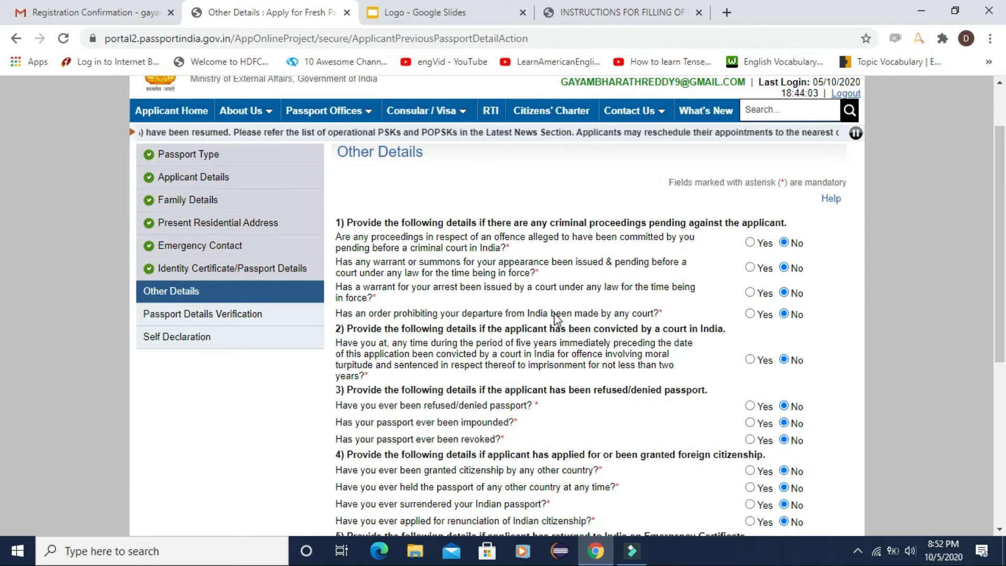
scroll(770, 325, down, 3)
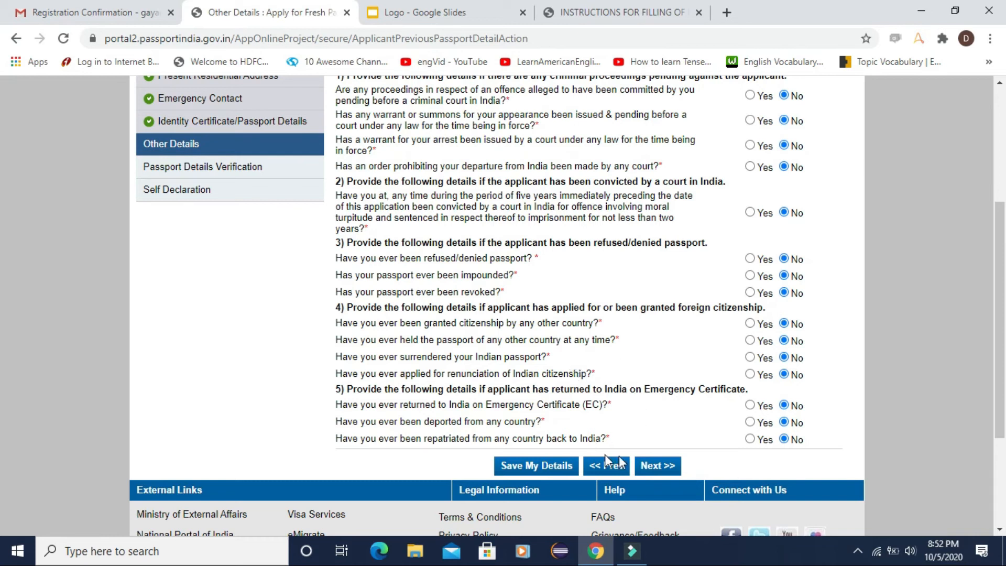
click(661, 465)
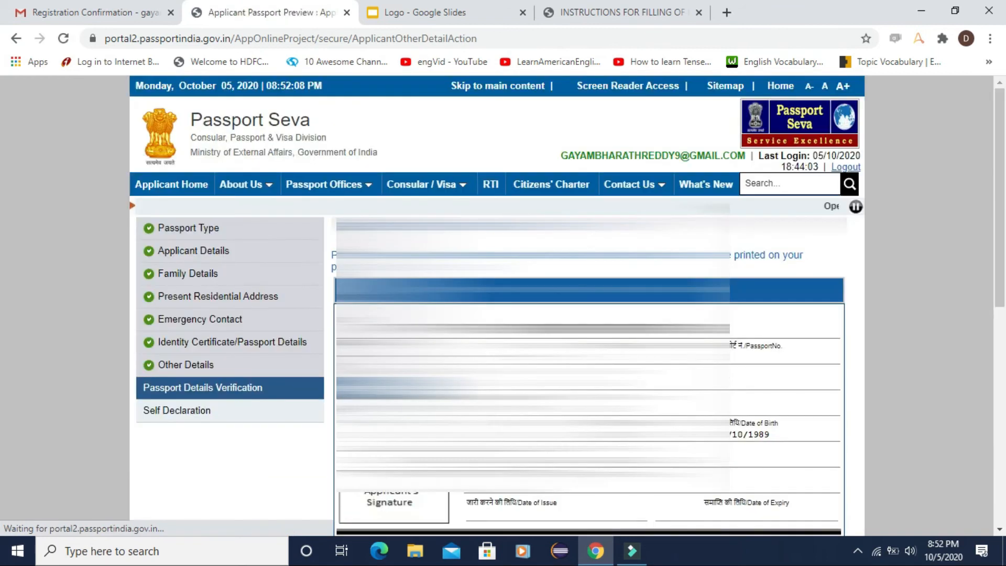
Step: Scroll through the Passport Preview Details to verify the entered information
scroll(662, 468, down, 1)
scroll(662, 468, down, 1)
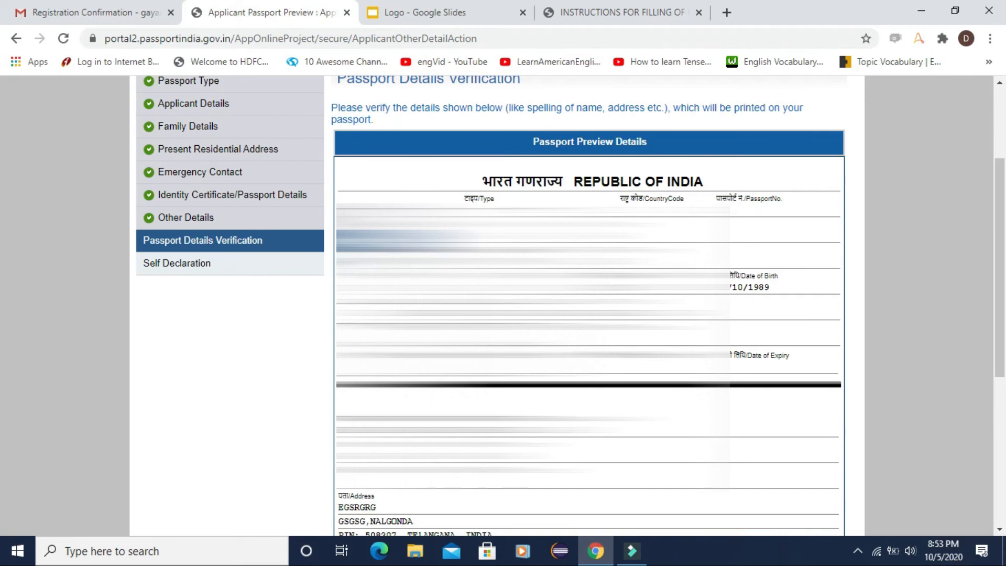
scroll(587, 304, down, 3)
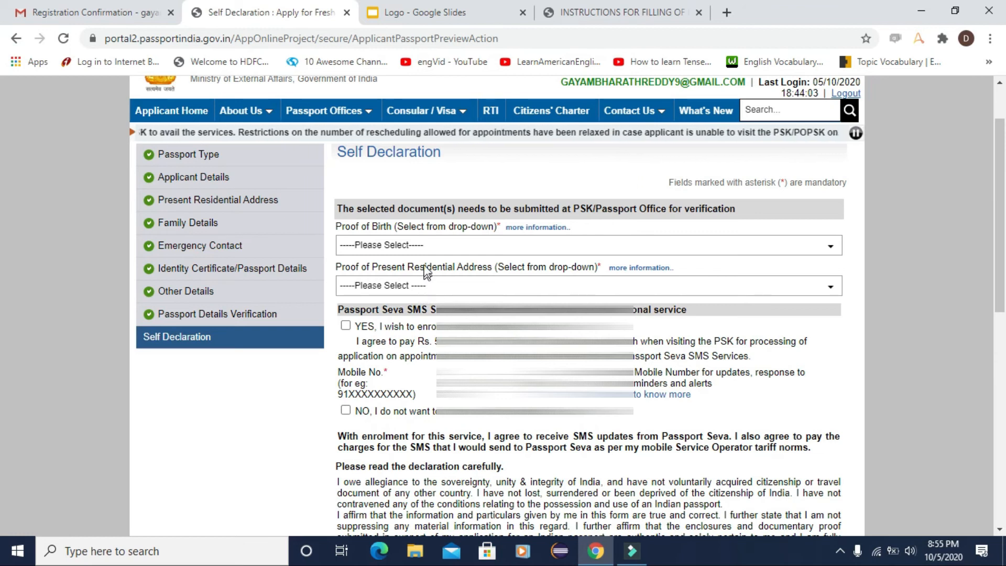
Step: Choose Aadhaar Card/E-Aadhaar as proof of birth and Bank Passbook as address proof
click(426, 245)
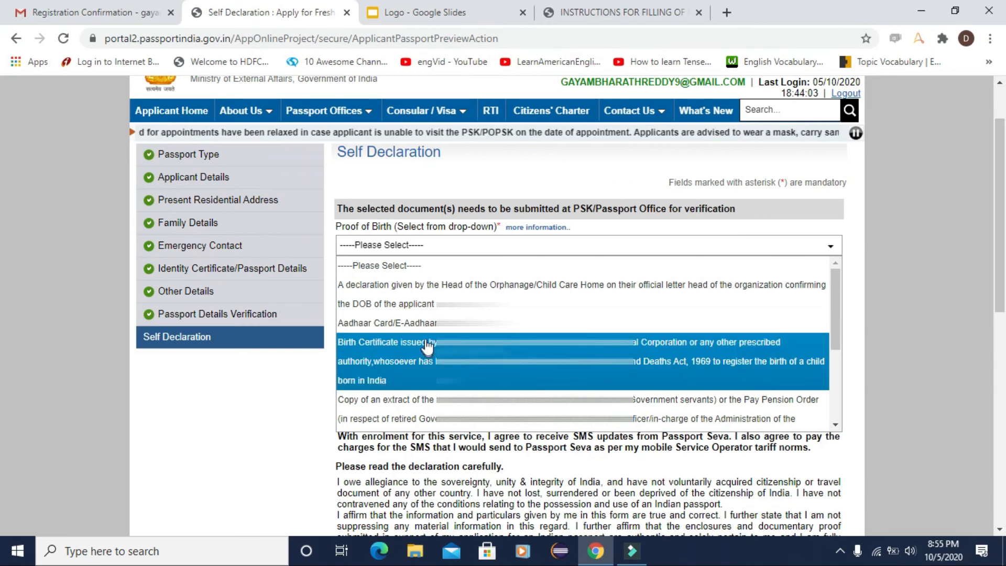
click(420, 322)
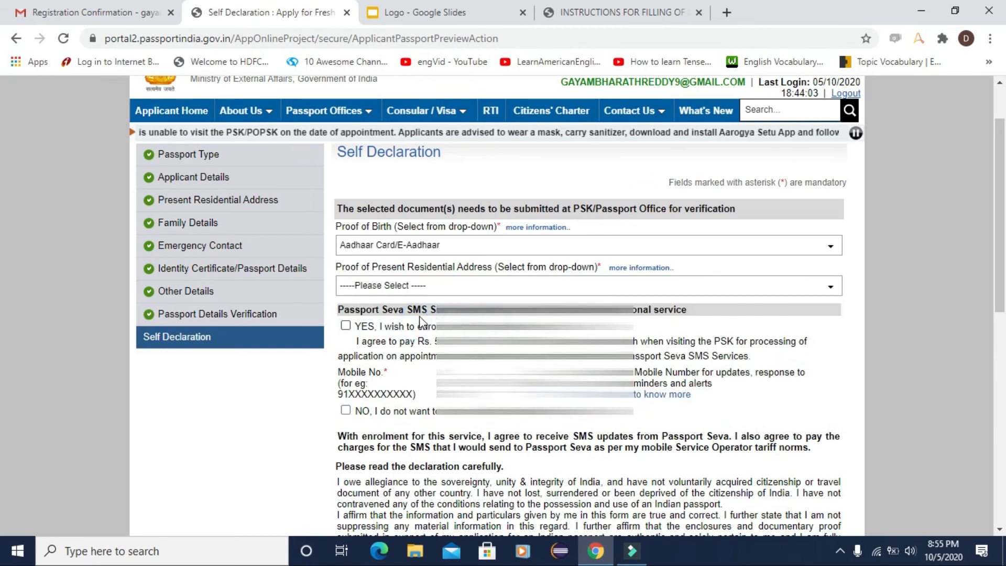
click(461, 291)
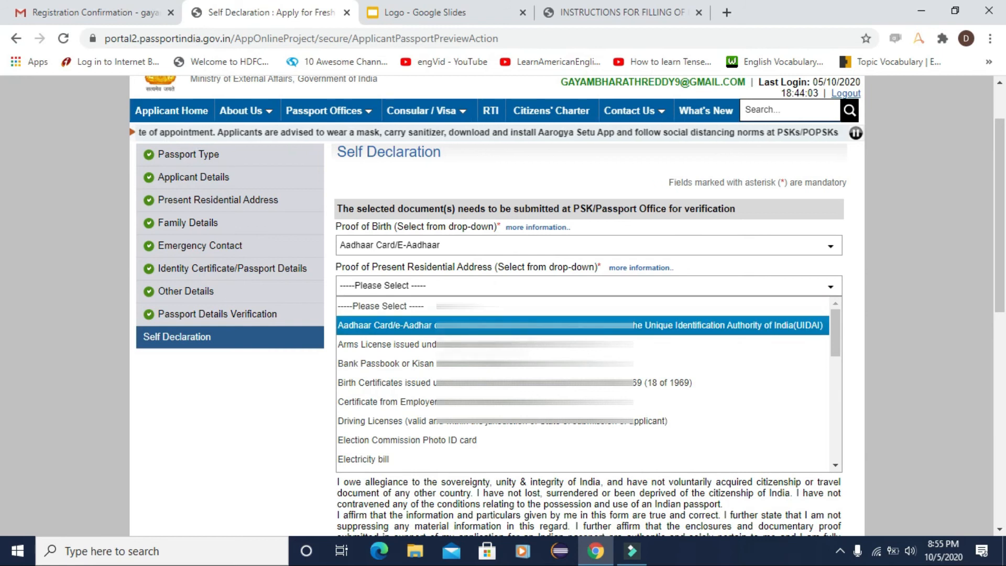
click(434, 367)
Step: Opt in to SMS updates, enter place Hyderabad, agree to the declaration and submit the form
scroll(399, 314, down, 1)
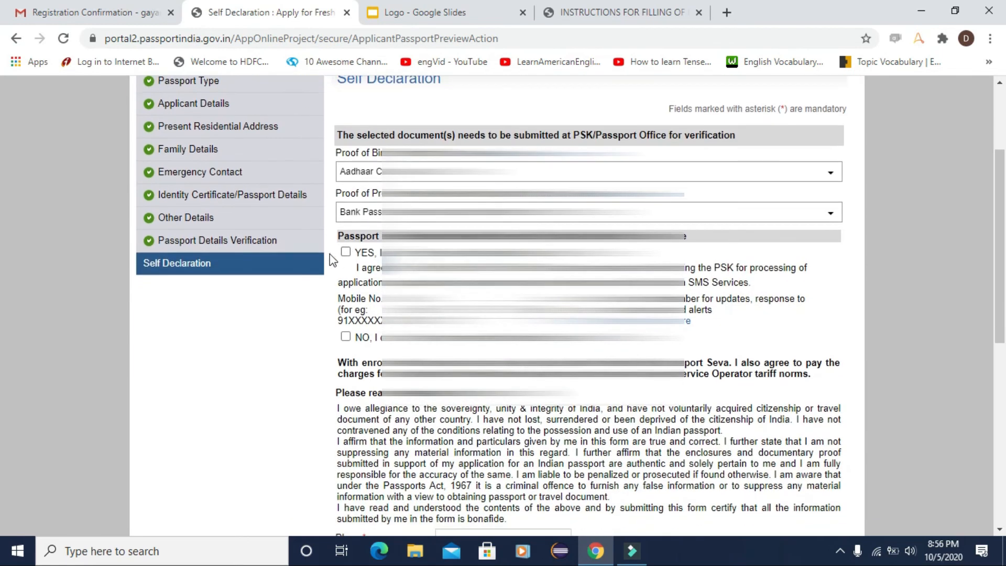
click(346, 253)
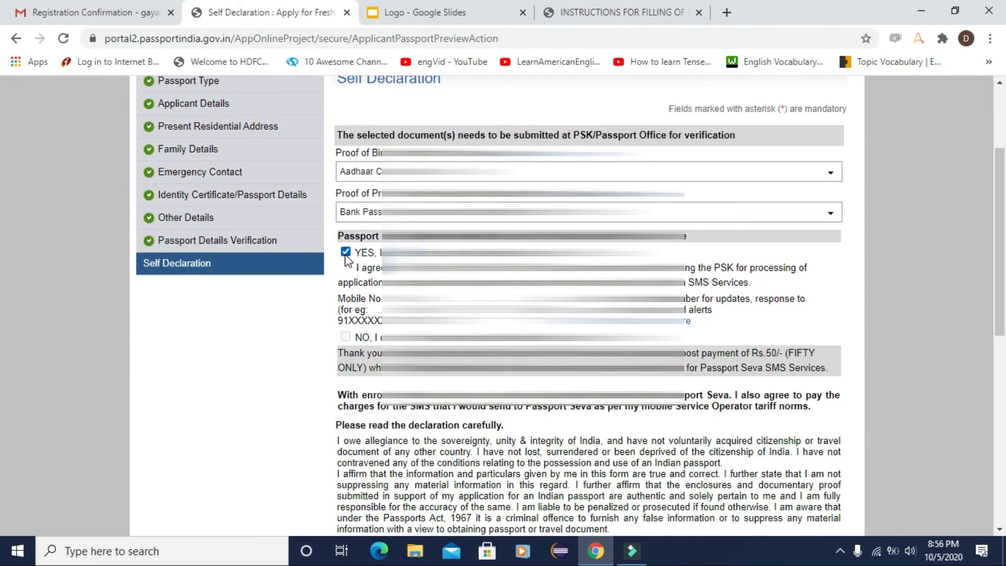
scroll(409, 353, down, 4)
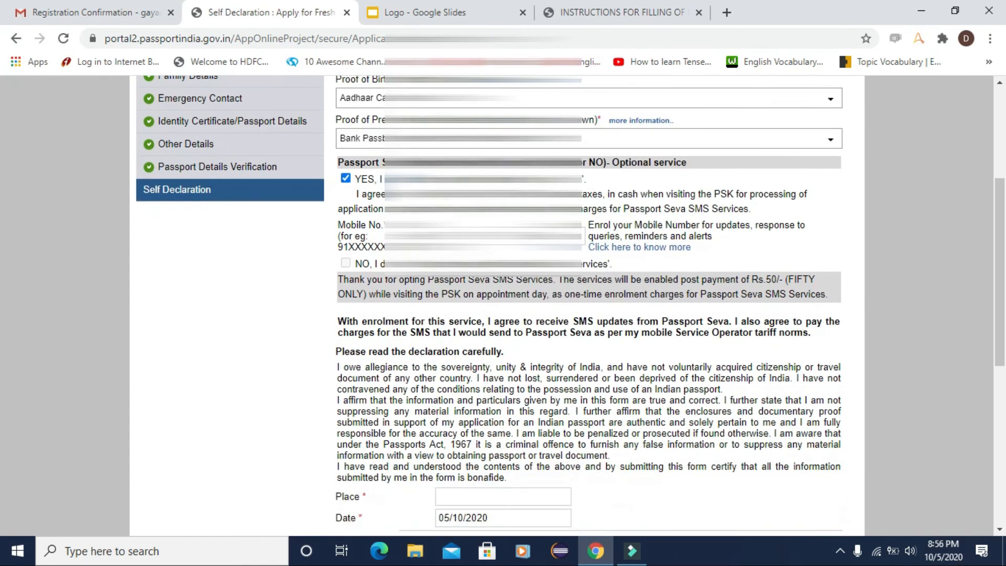
click(475, 355)
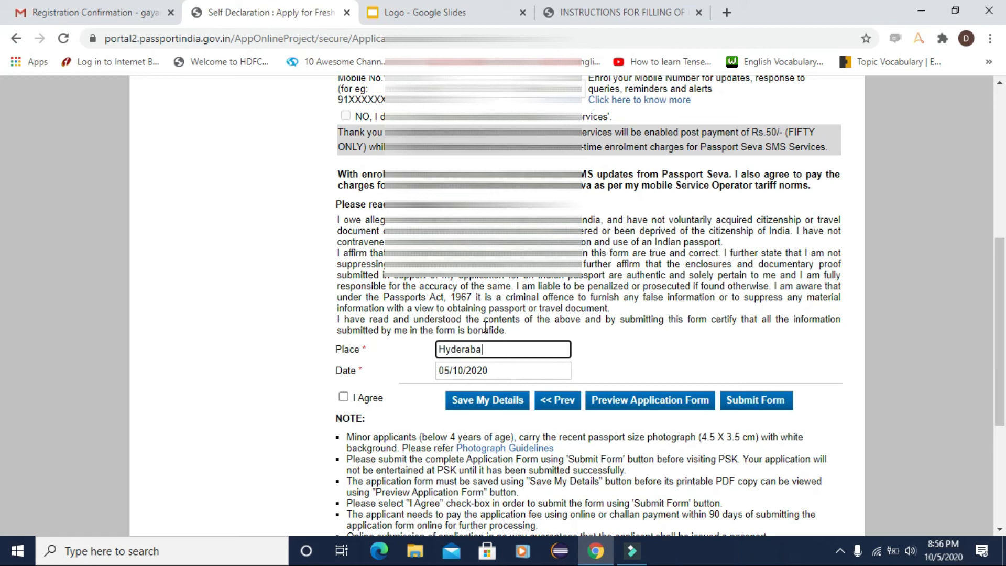
click(343, 397)
click(343, 397)
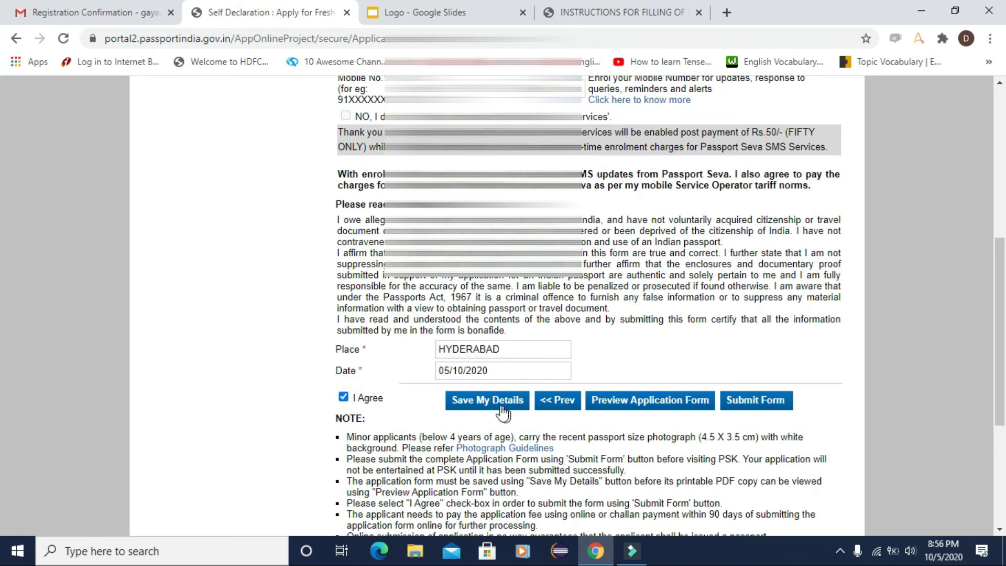
click(757, 400)
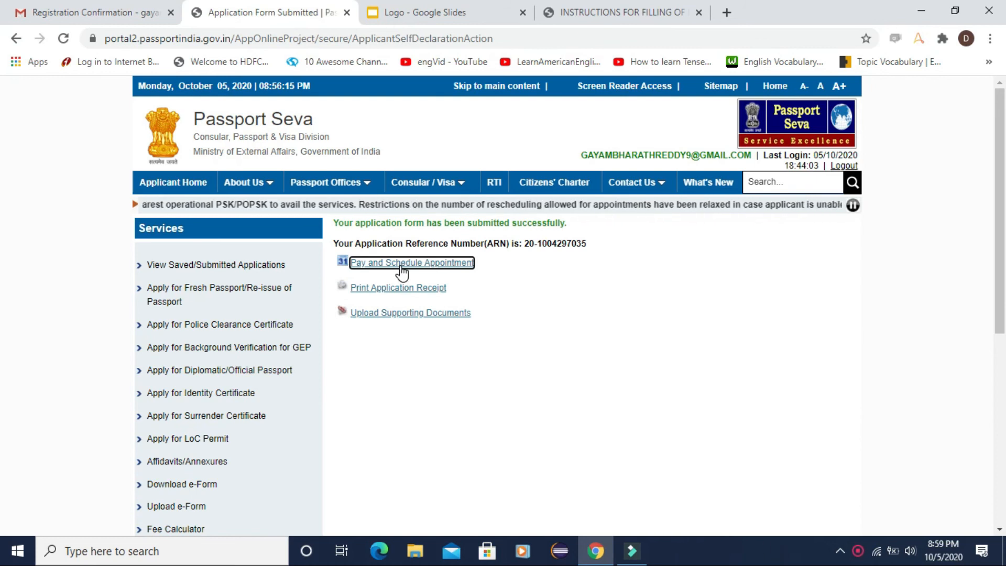
Step: Choose Online Payment and proceed past Schedule Appointment to the available appointment slots
click(402, 272)
scroll(427, 282, down, 1)
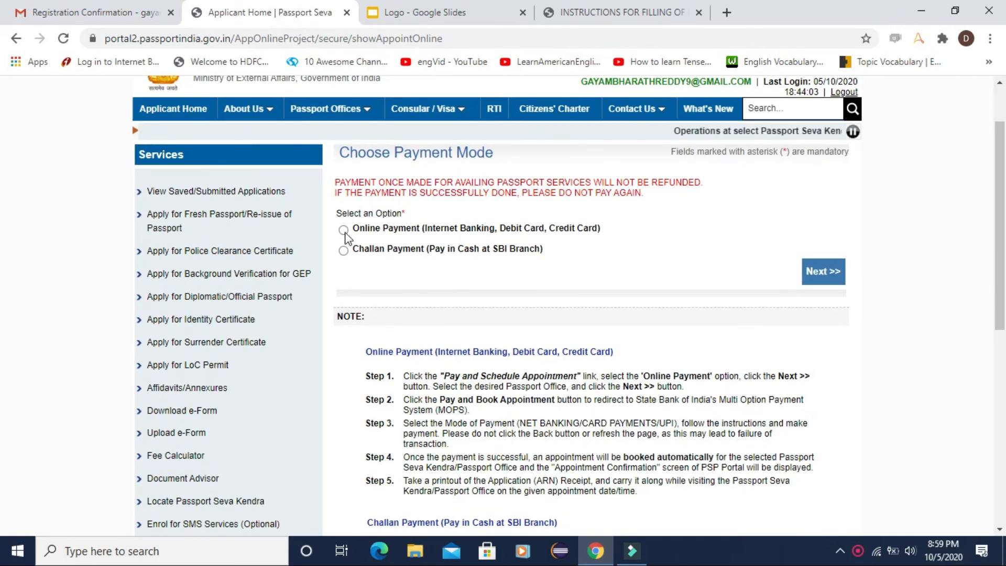
click(342, 230)
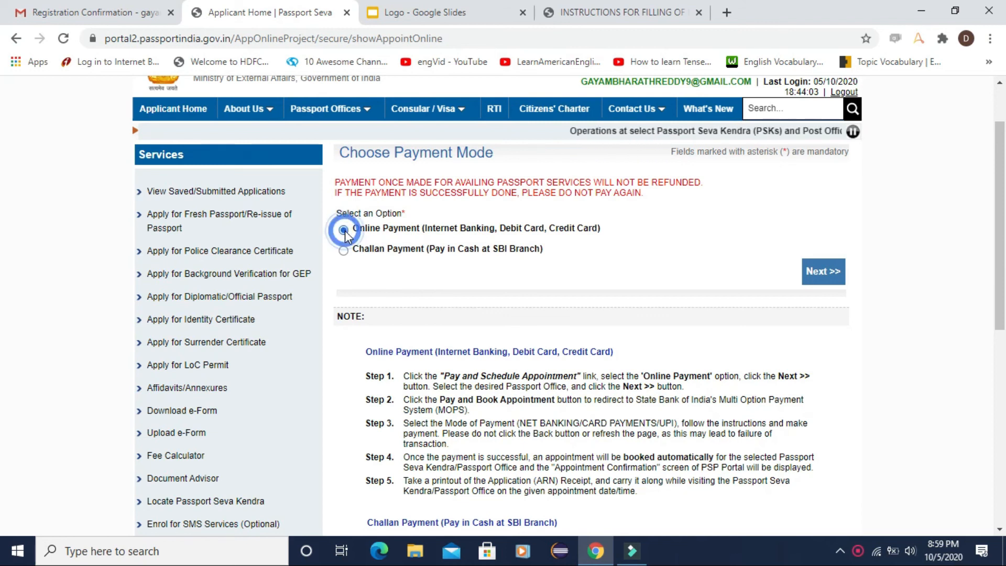
click(814, 272)
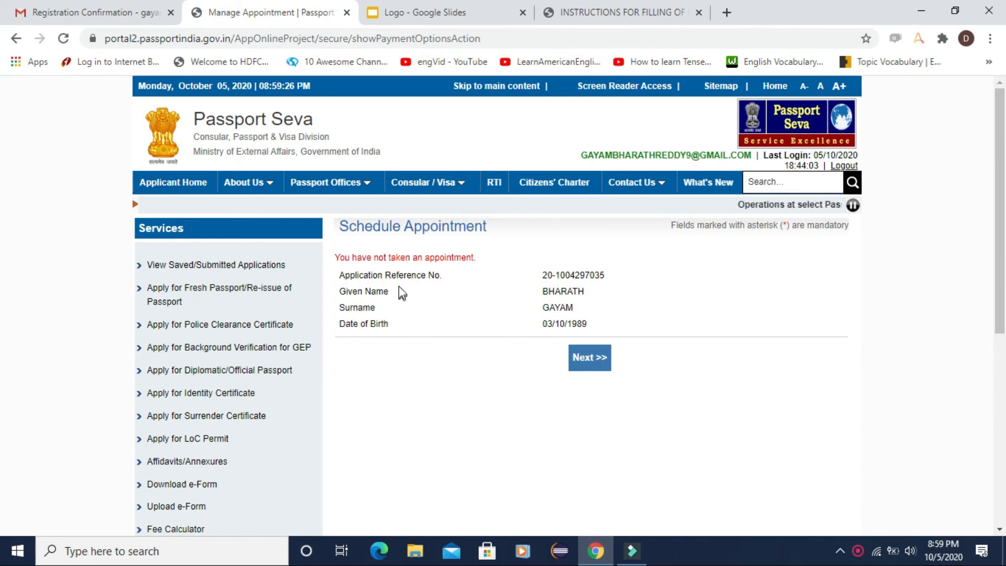
click(589, 358)
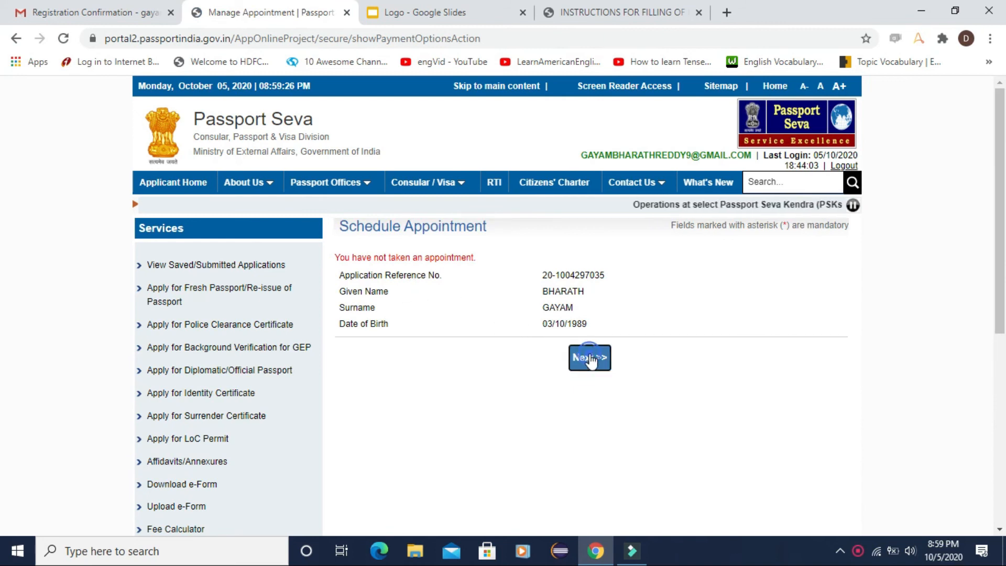
scroll(557, 338, down, 5)
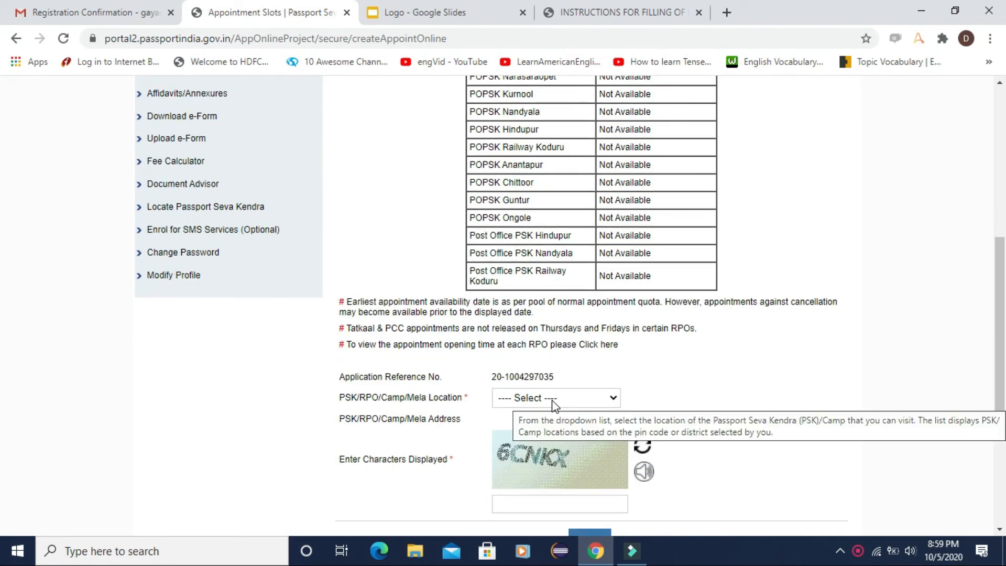
Step: Select RPO Vijayawada as the PSK/RPO/Camp/Mela appointment location
click(554, 403)
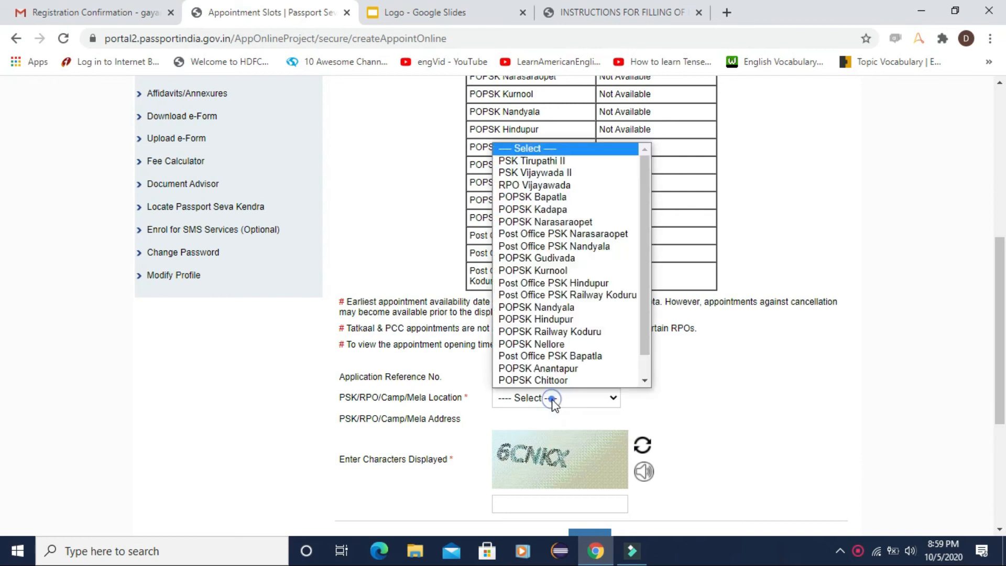
scroll(555, 379, down, 1)
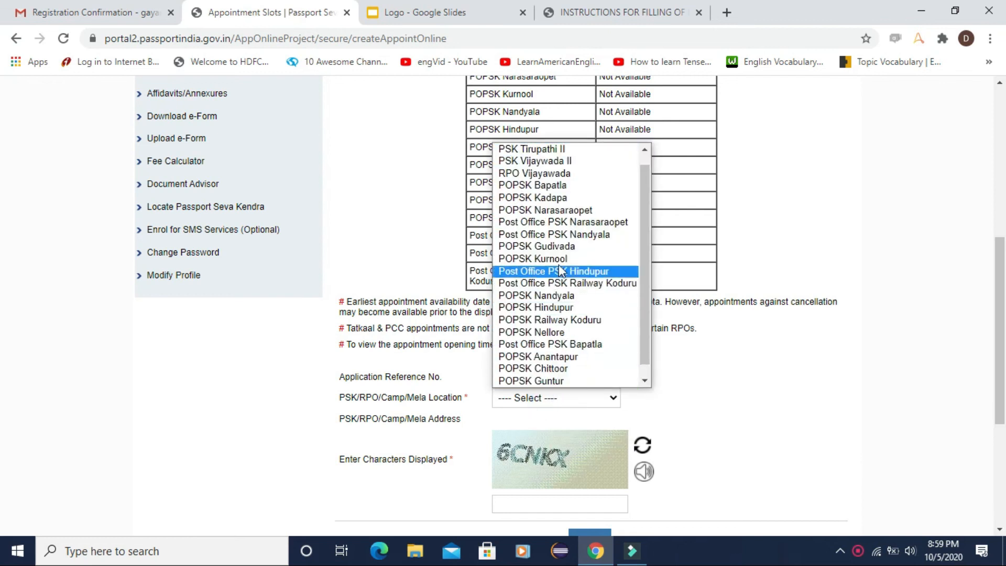
click(554, 180)
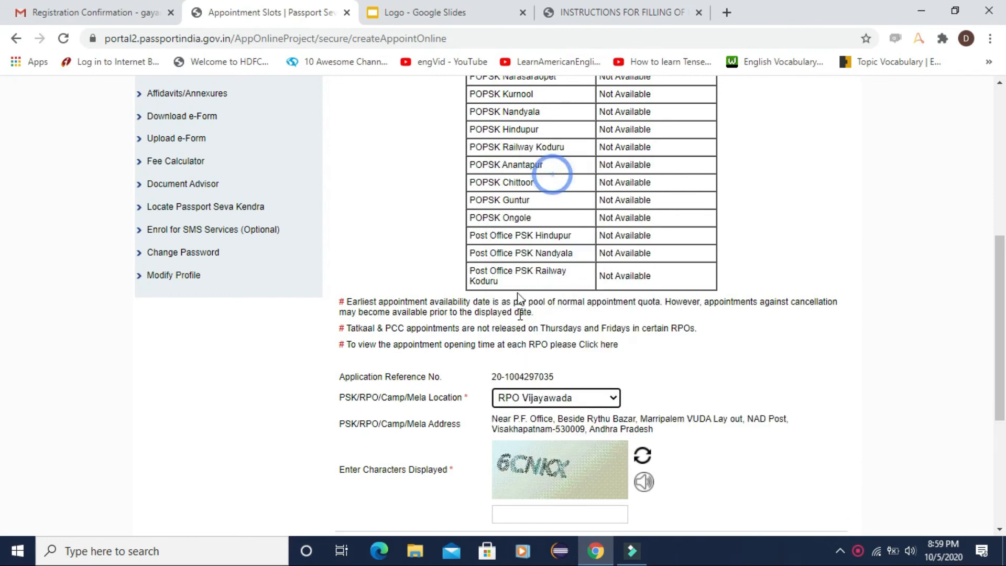
scroll(550, 435, down, 2)
Step: Enter the captcha characters and submit to view available appointment dates
click(523, 441)
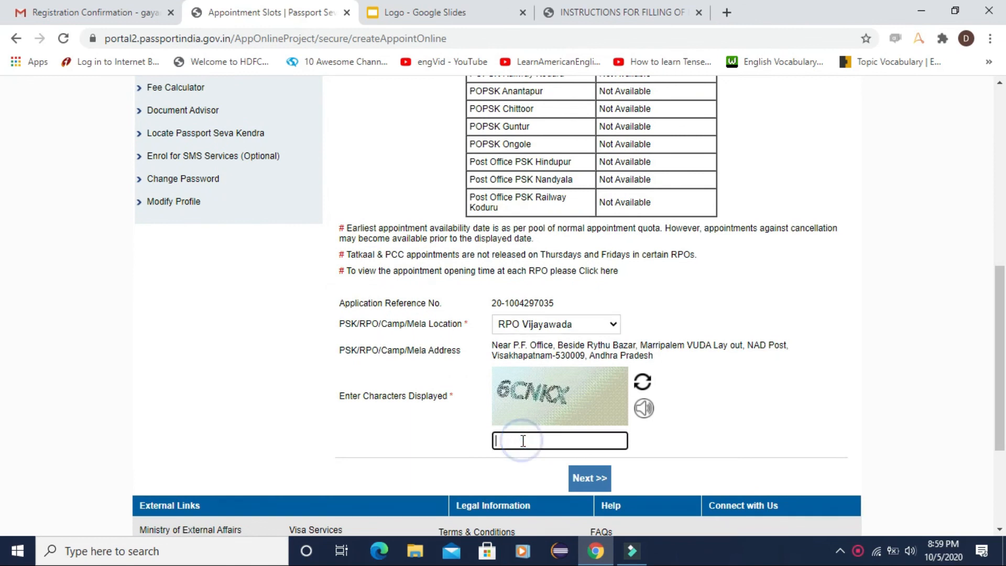
text(6c)
key(BackSpace)
text(CNKX)
click(586, 480)
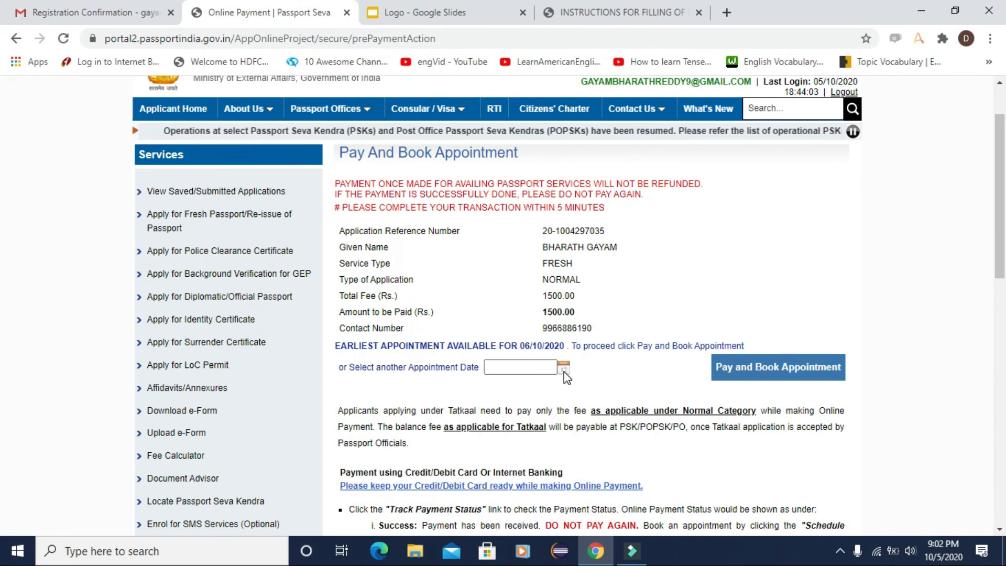
Step: Pick 06/10/2020 as the appointment date and request Pay and Book Appointment
click(564, 369)
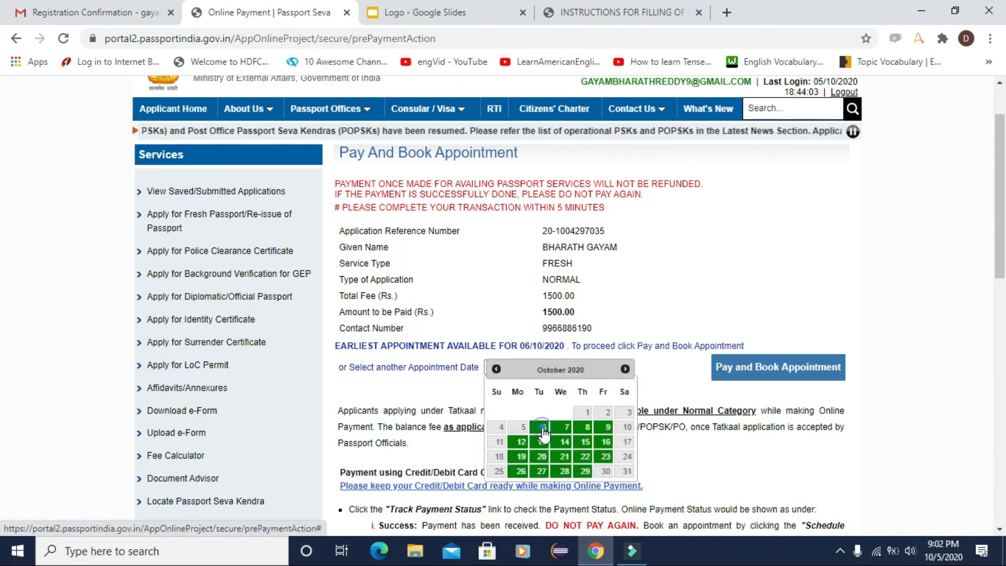
click(544, 428)
scroll(543, 365, down, 1)
scroll(543, 365, down, 1)
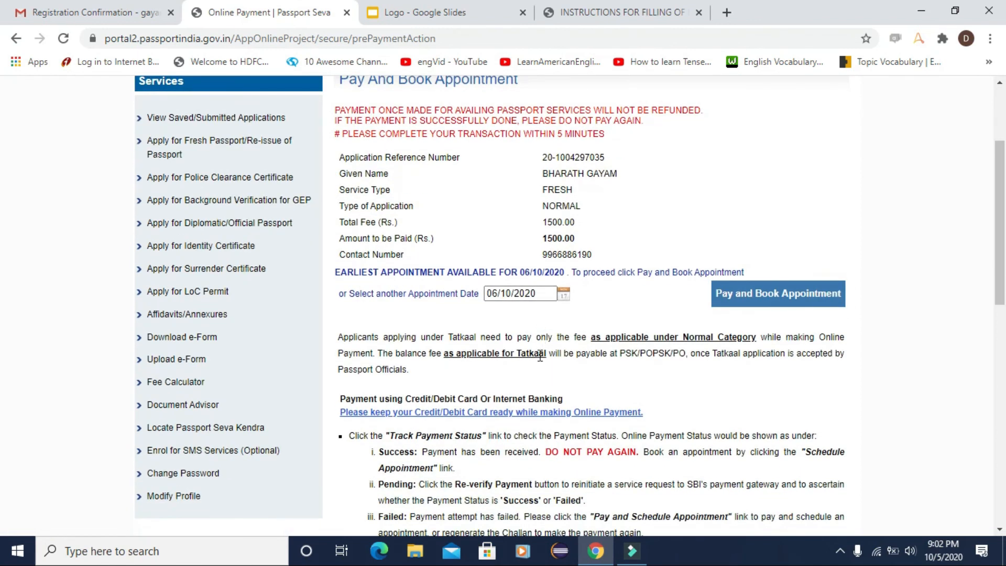
click(766, 306)
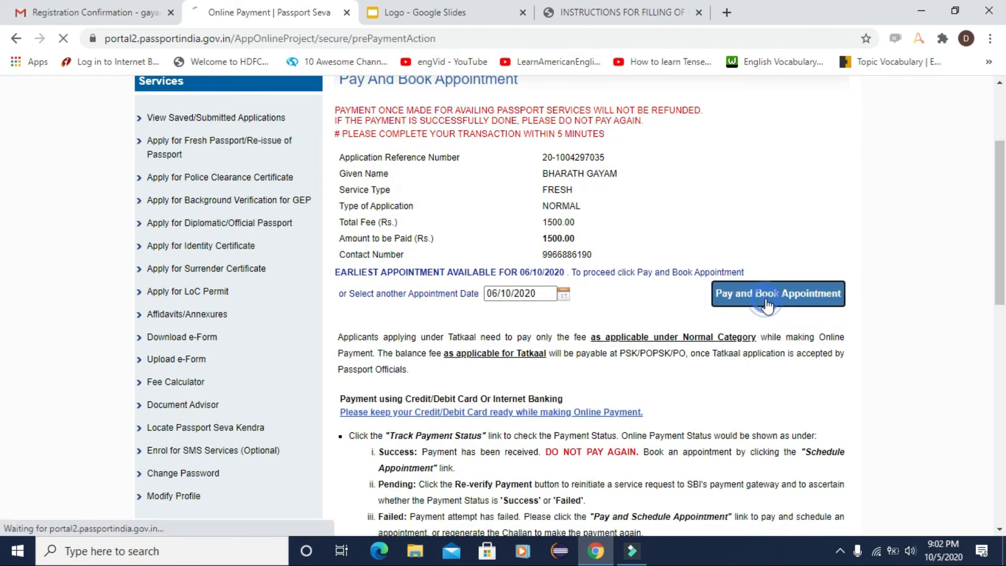